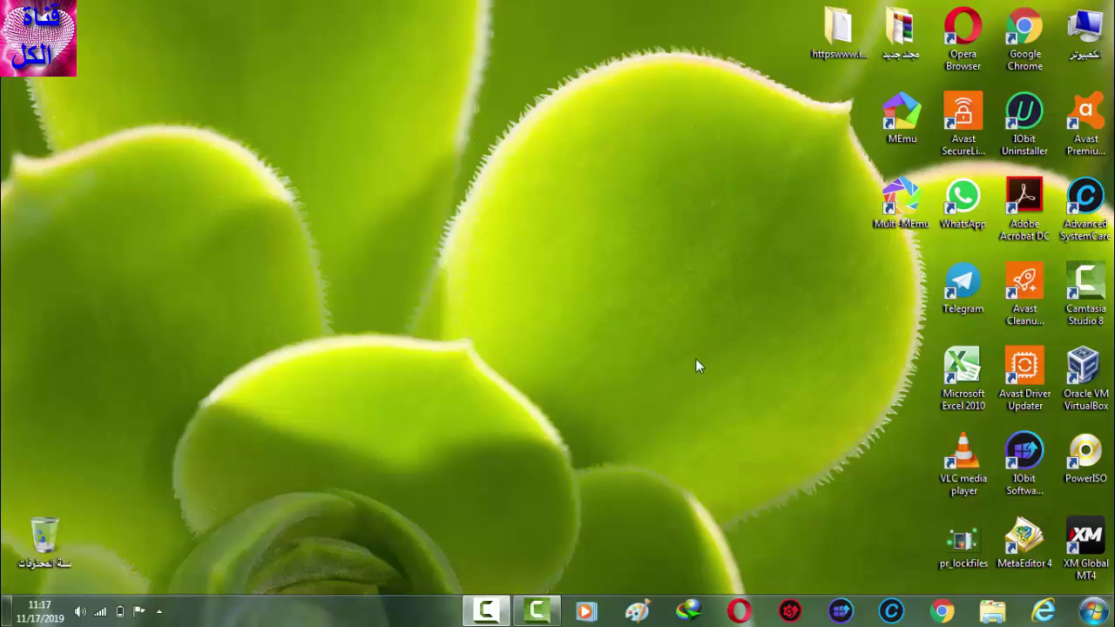
# Step: Open Chrome, search for "httpswww.iobit.comenmalware-fighter.php" and open the IObit Malware Fighter page on iobit.com
pyautogui.click(944, 614)
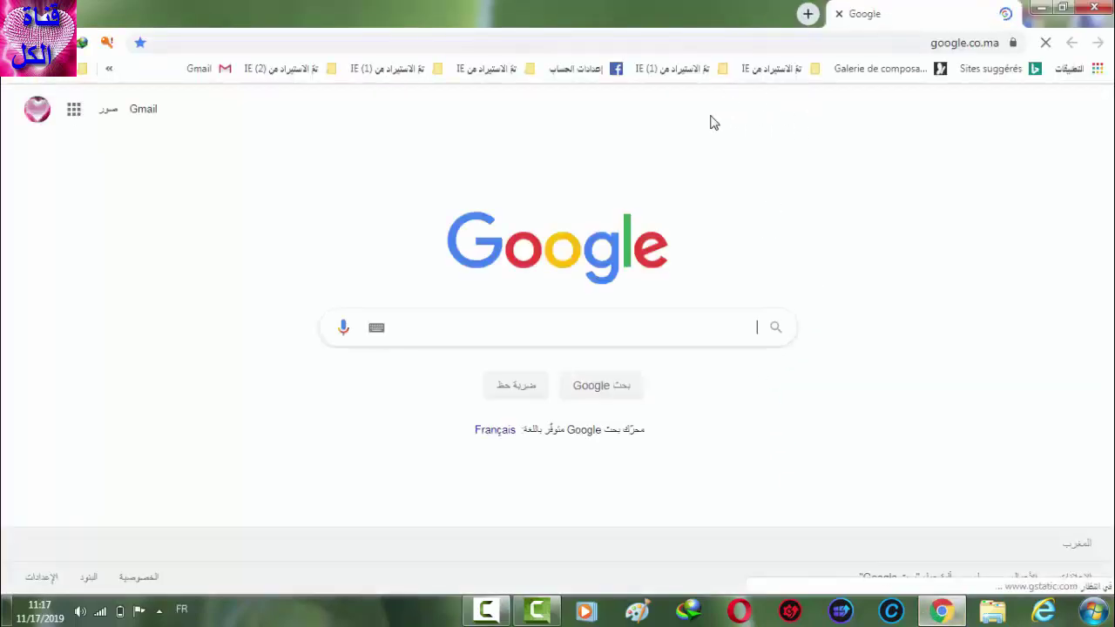
pyautogui.click(1046, 42)
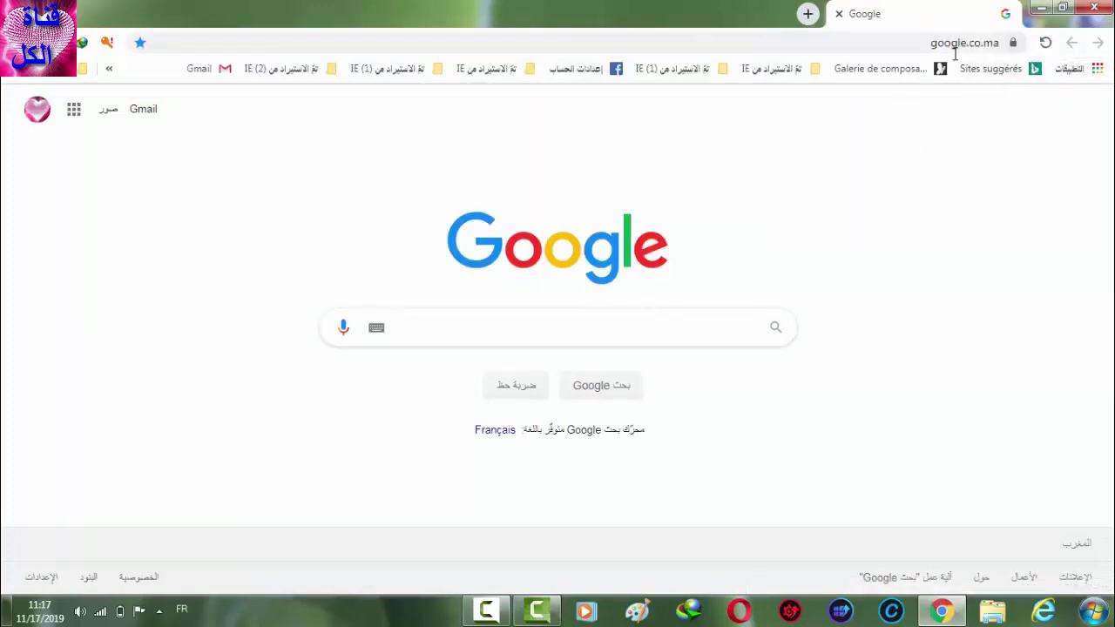
pyautogui.rightClick(789, 43)
pyautogui.click(738, 150)
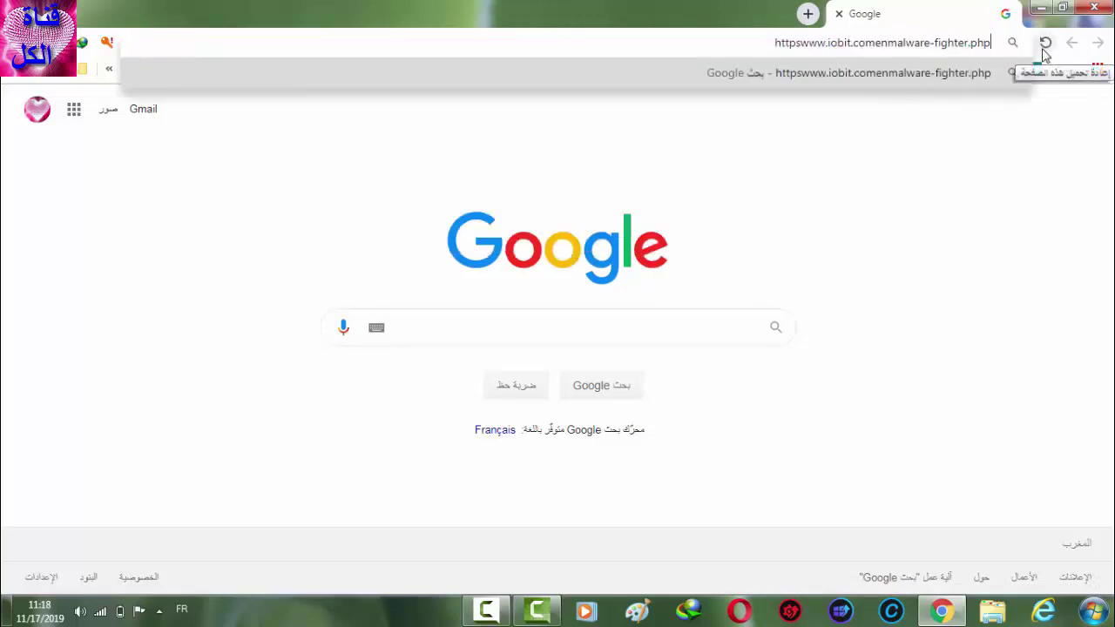
pyautogui.press('Return')
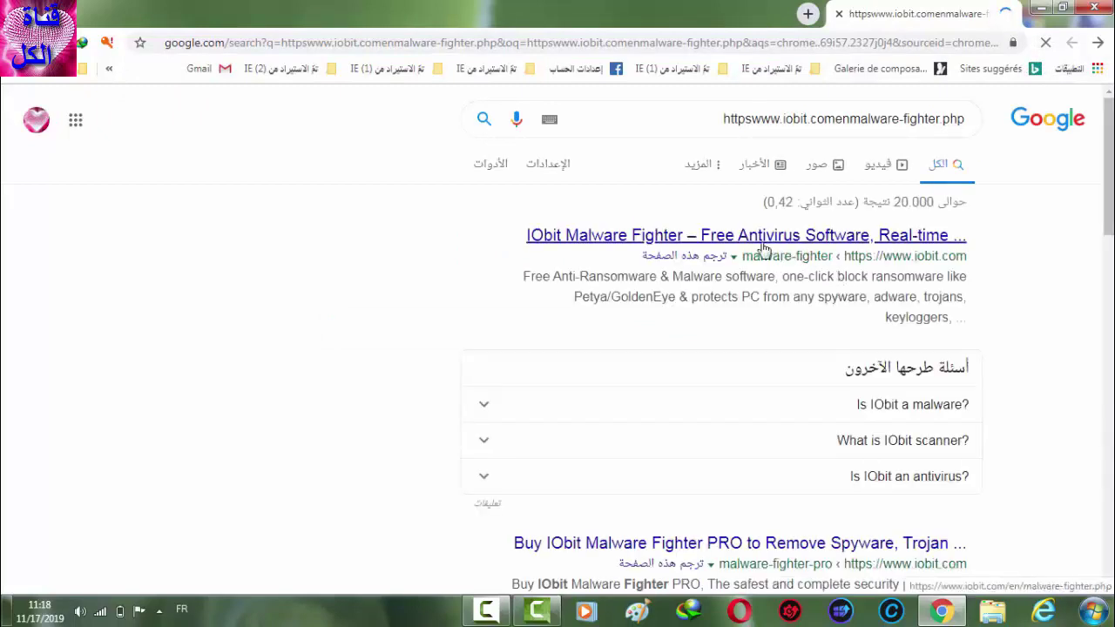
pyautogui.click(748, 237)
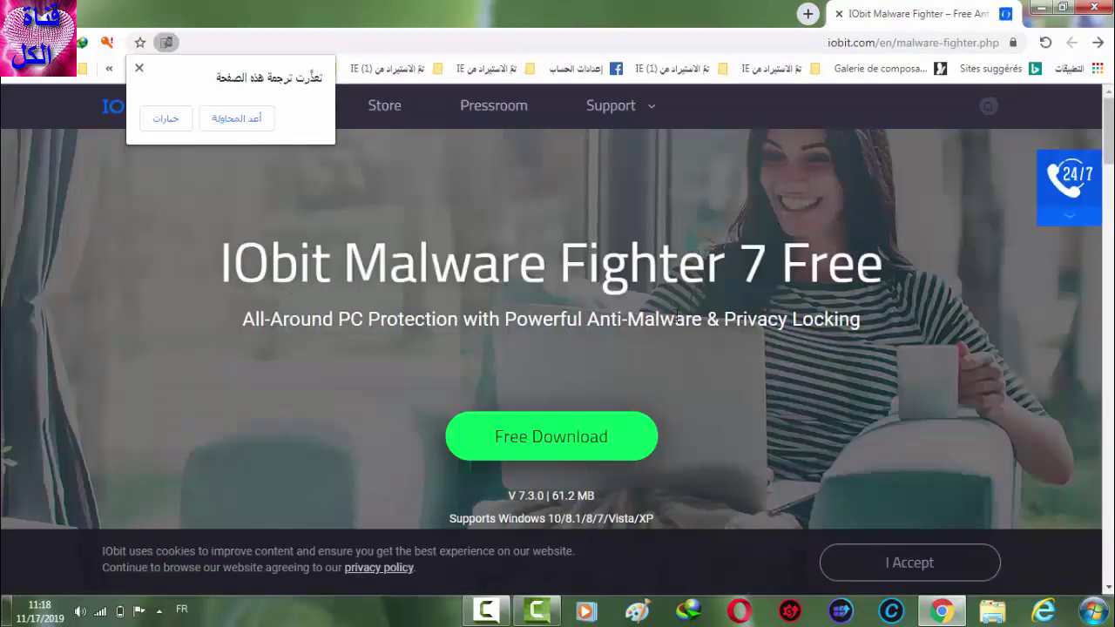
# Step: Request the free download of IObit Malware Fighter 7 from the iobit.com product page
pyautogui.scroll(-2, 677, 318)
pyautogui.scroll(1, 542, 347)
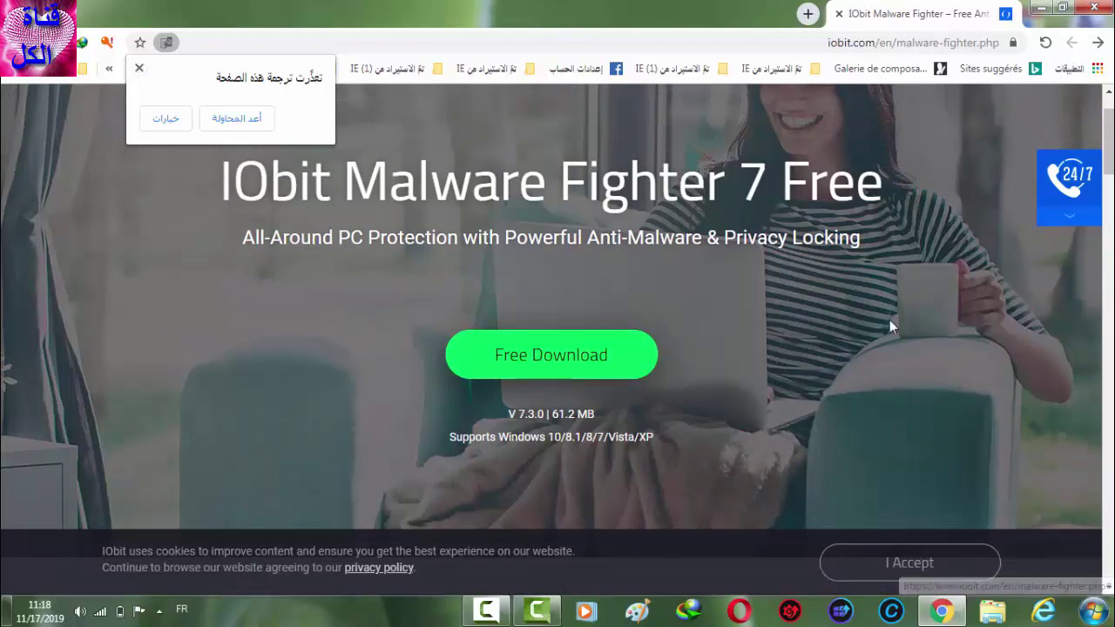
pyautogui.scroll(-1, 838, 337)
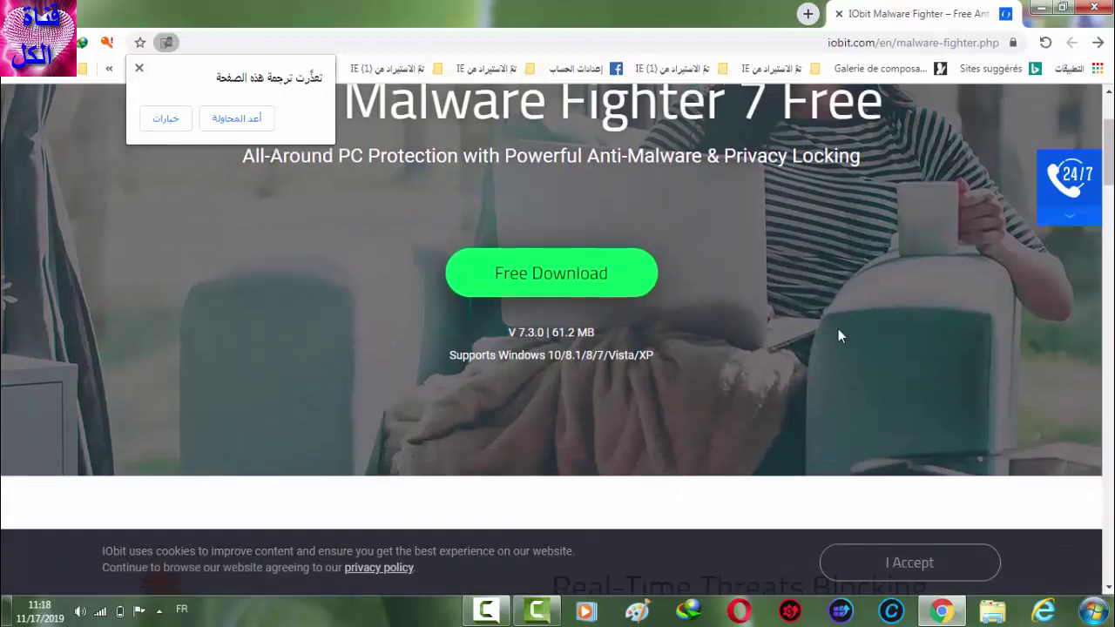
pyautogui.click(560, 275)
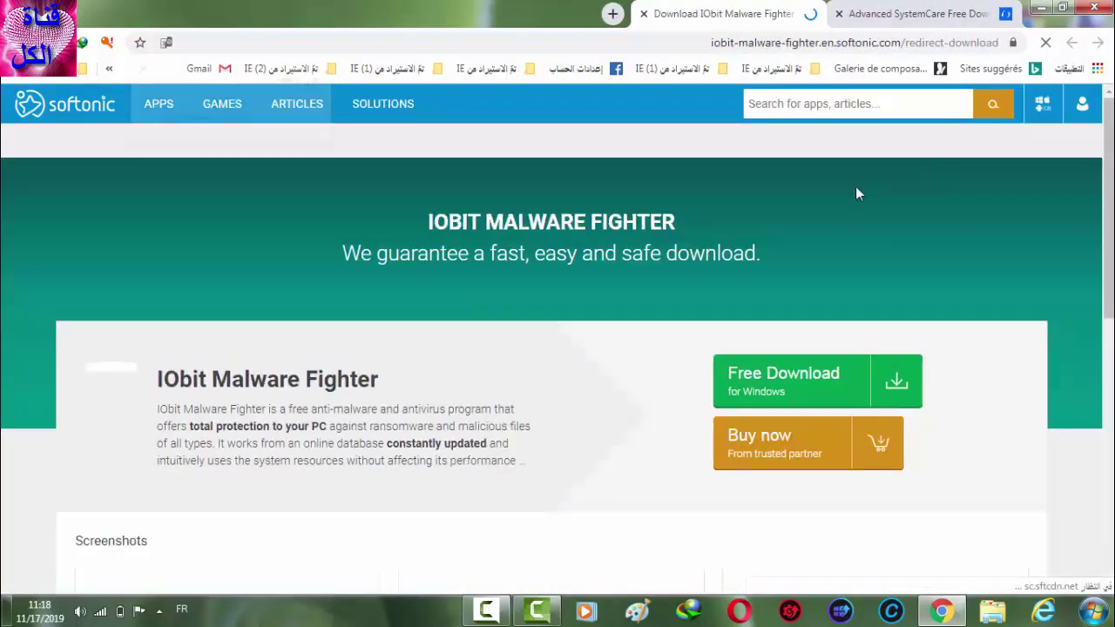
# Step: Download IObit-Malware-Fighter-Setup.exe for Windows from the Softonic page with the download manager and close the browser
pyautogui.scroll(-2, 774, 288)
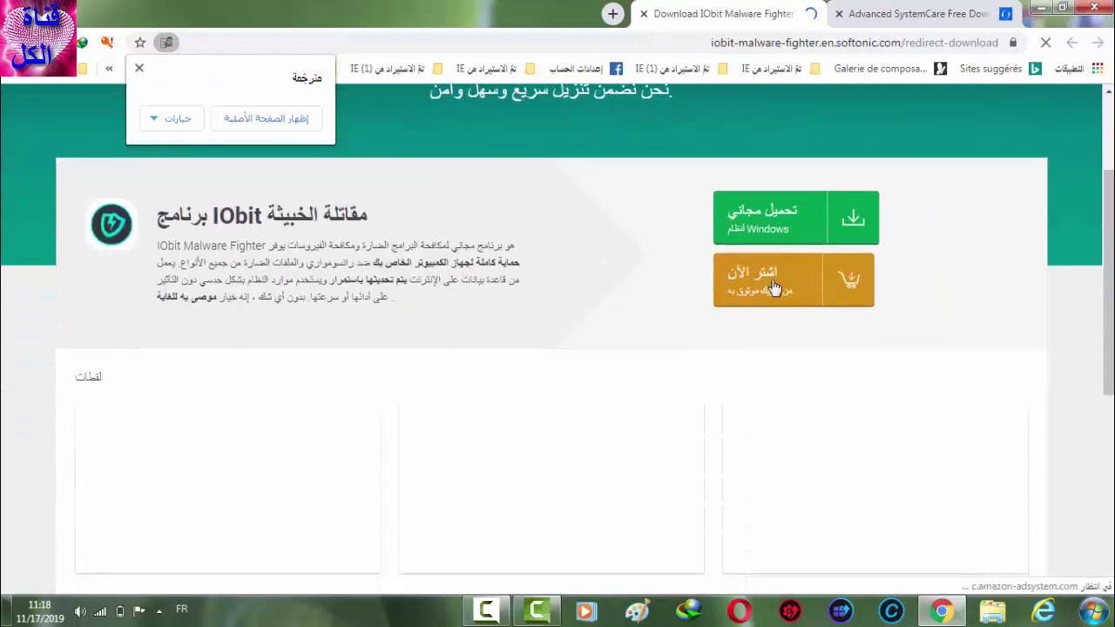
pyautogui.click(771, 228)
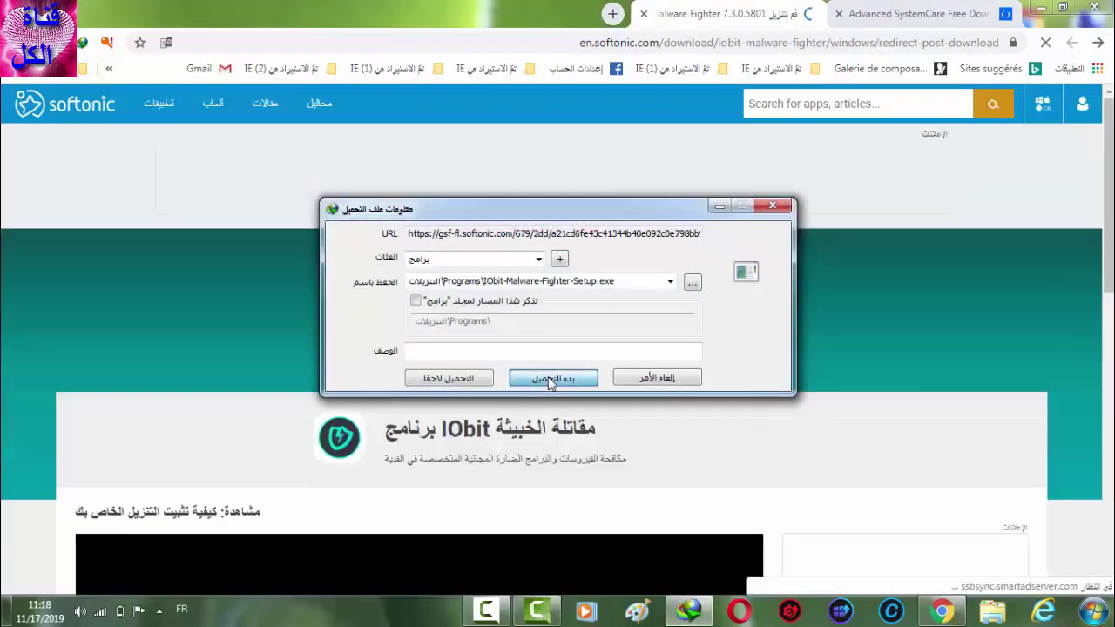
pyautogui.click(549, 381)
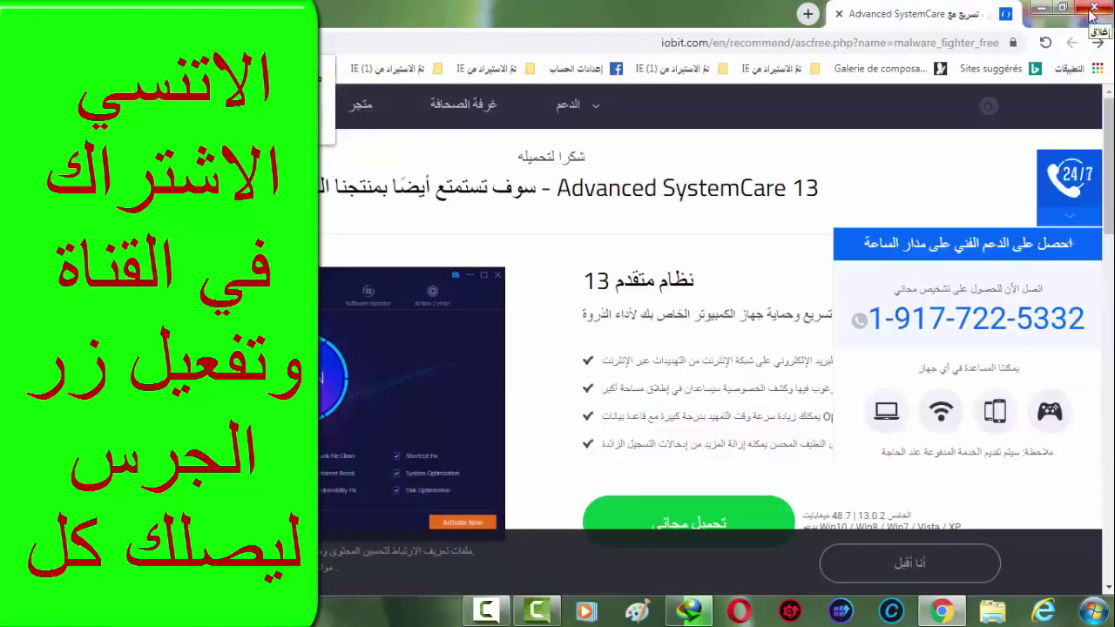
pyautogui.click(1095, 9)
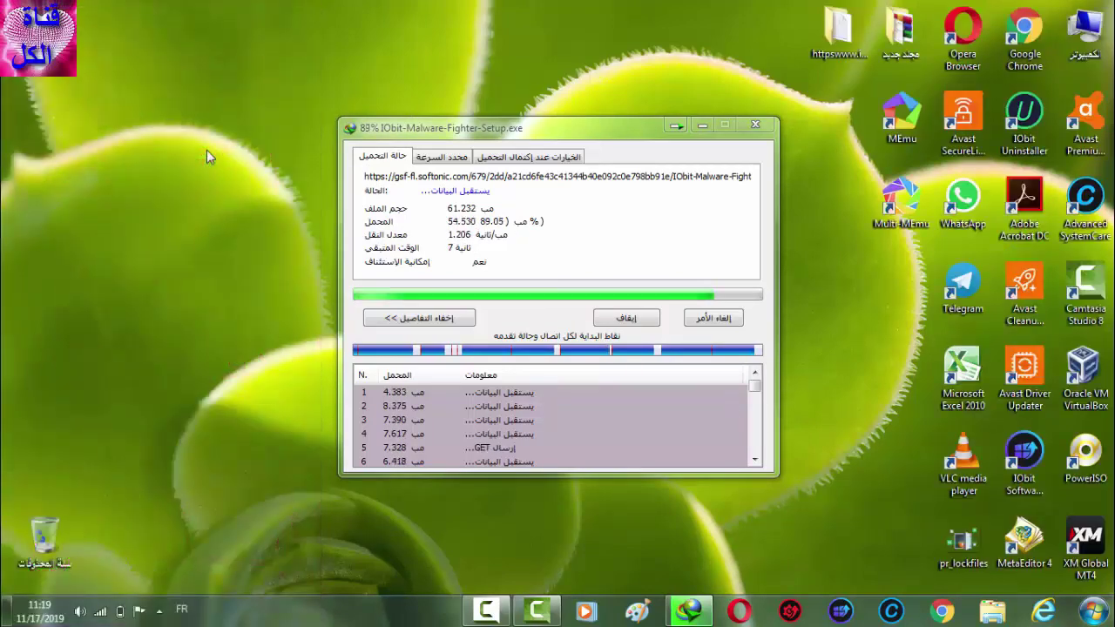
pyautogui.rightClick(206, 149)
pyautogui.rightClick(201, 152)
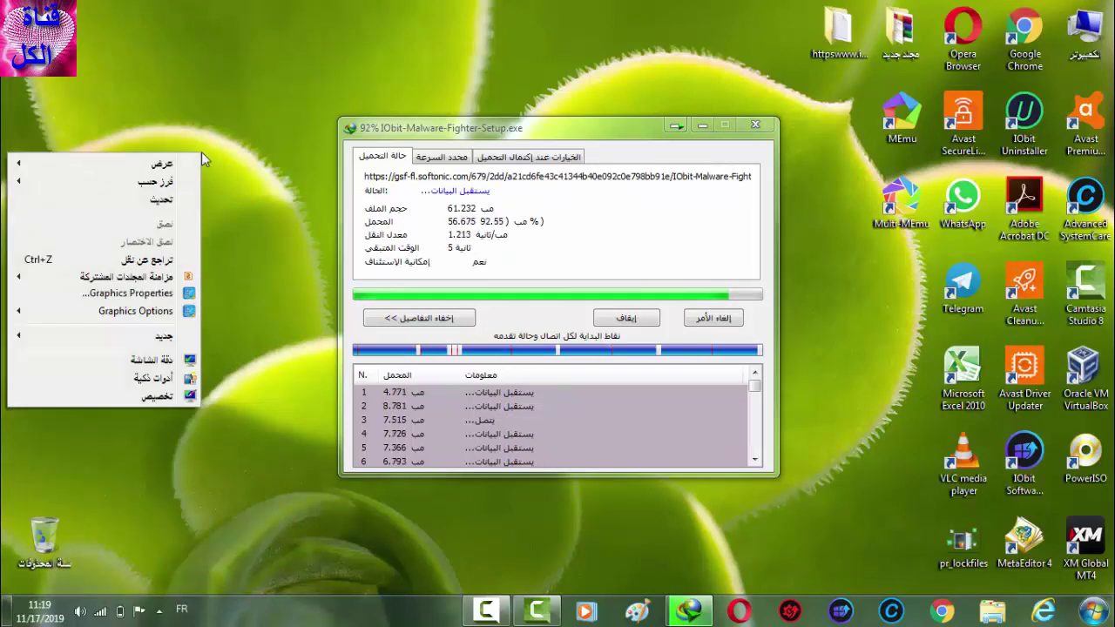
pyautogui.moveTo(177, 189)
pyautogui.rightClick(229, 149)
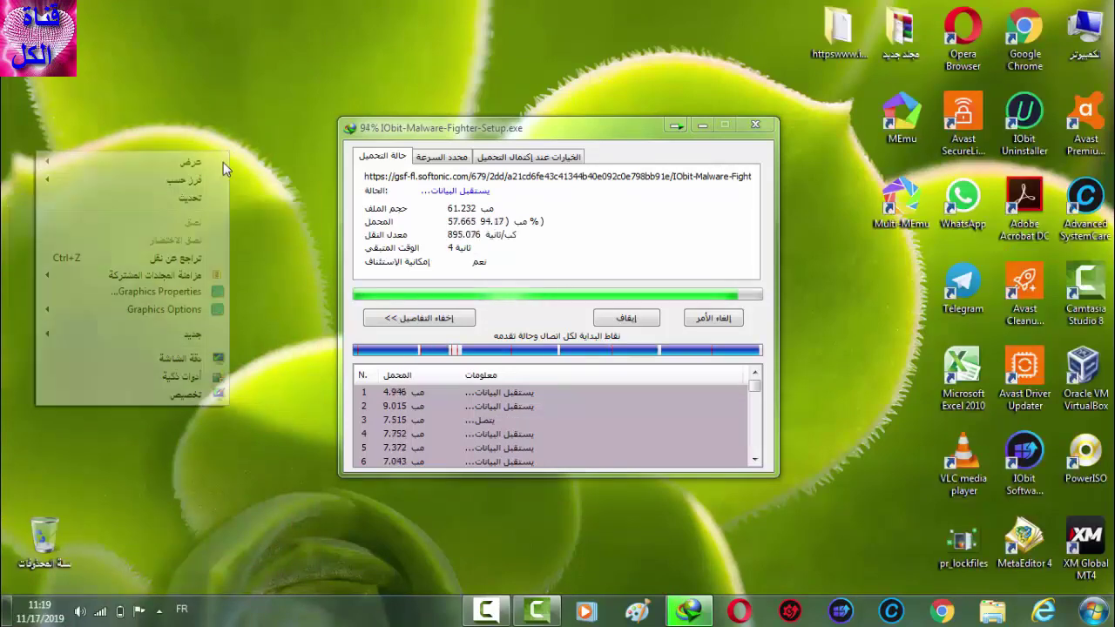
pyautogui.click(192, 201)
pyautogui.rightClick(248, 150)
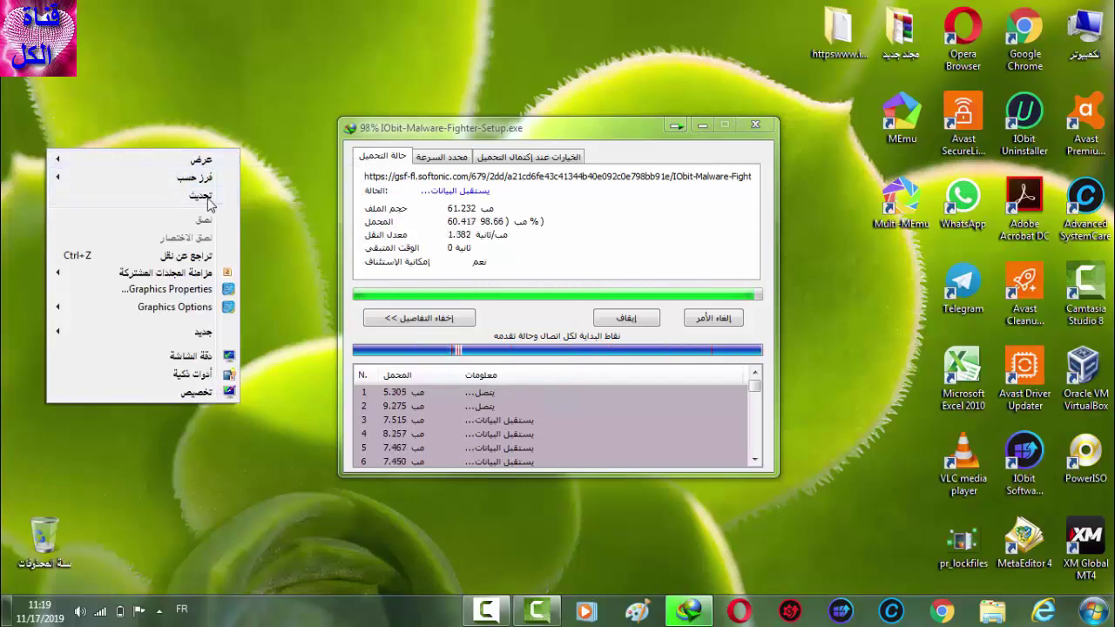
pyautogui.click(205, 198)
pyautogui.rightClick(216, 156)
pyautogui.click(186, 201)
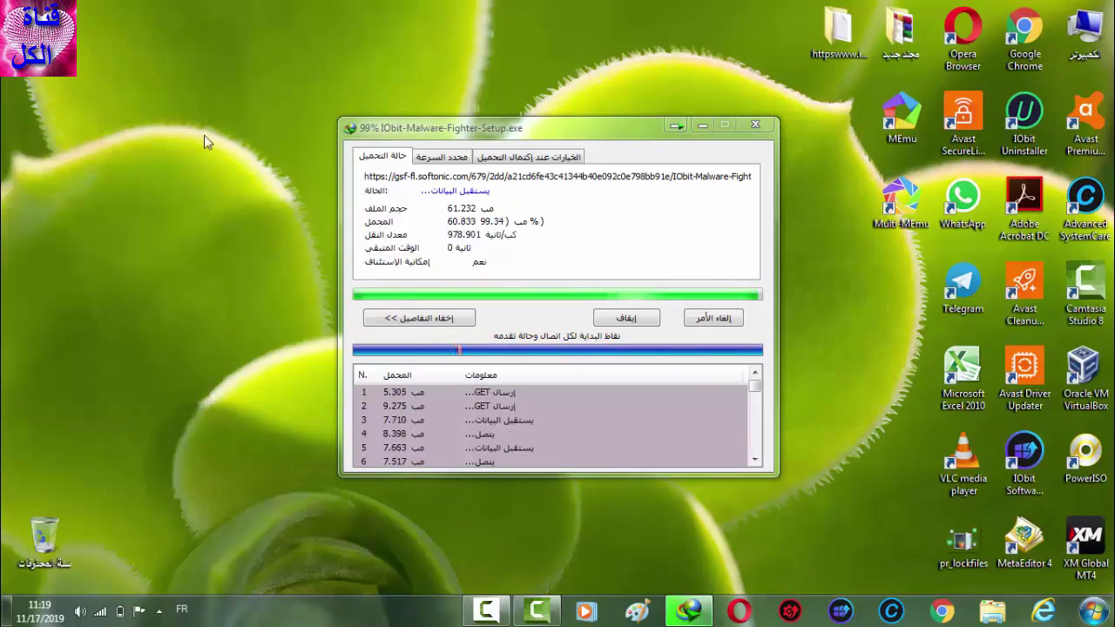
pyautogui.rightClick(204, 135)
pyautogui.click(181, 183)
pyautogui.rightClick(203, 149)
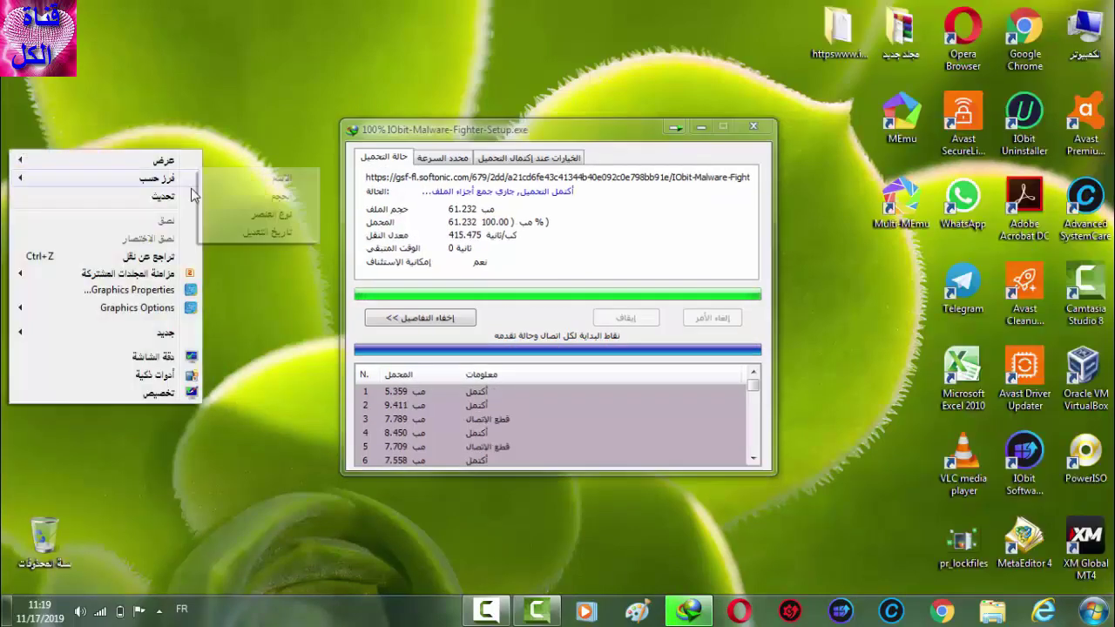
pyautogui.click(166, 197)
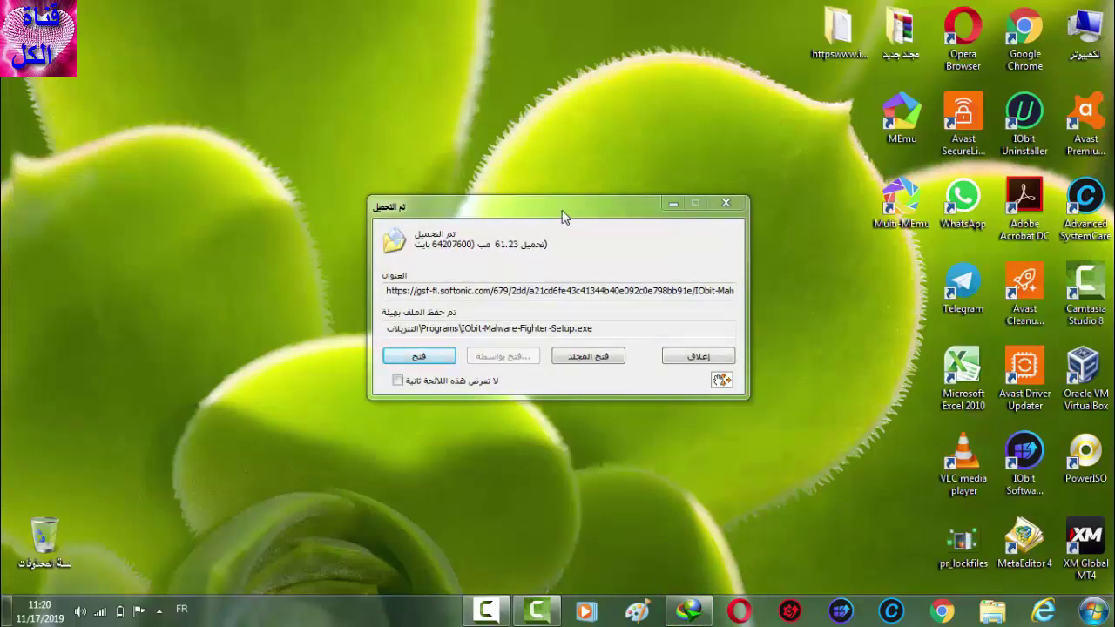
# Step: Move the downloaded IObit-Malware-Fighter-Setup file onto an empty area of the desktop and close the download-complete dialog
pyautogui.moveTo(562, 216); pyautogui.dragTo(555, 125)
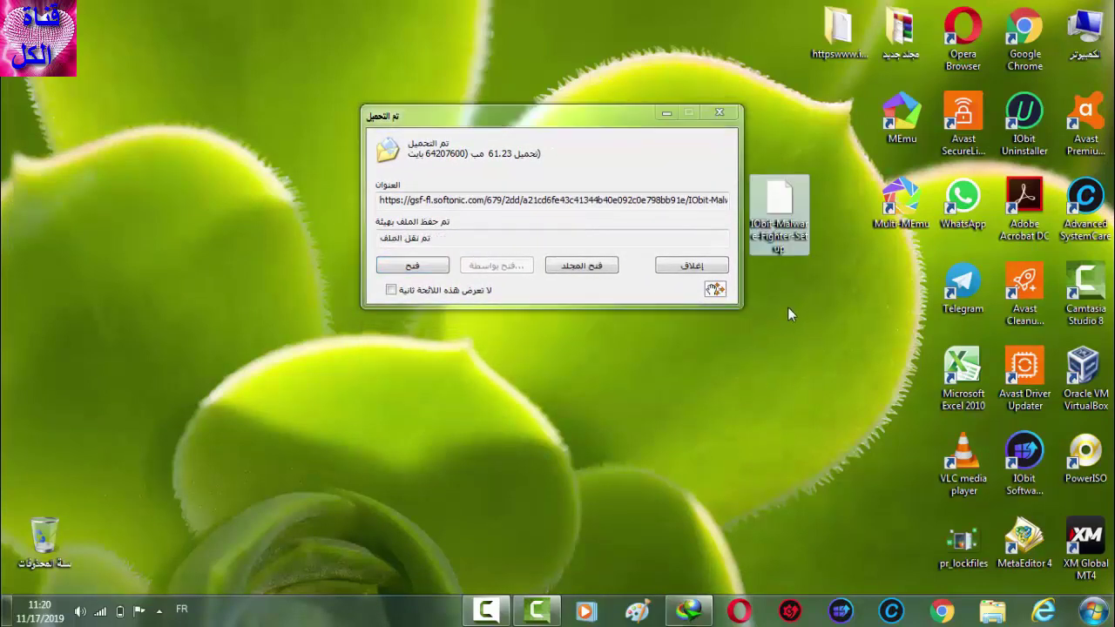
pyautogui.click(719, 112)
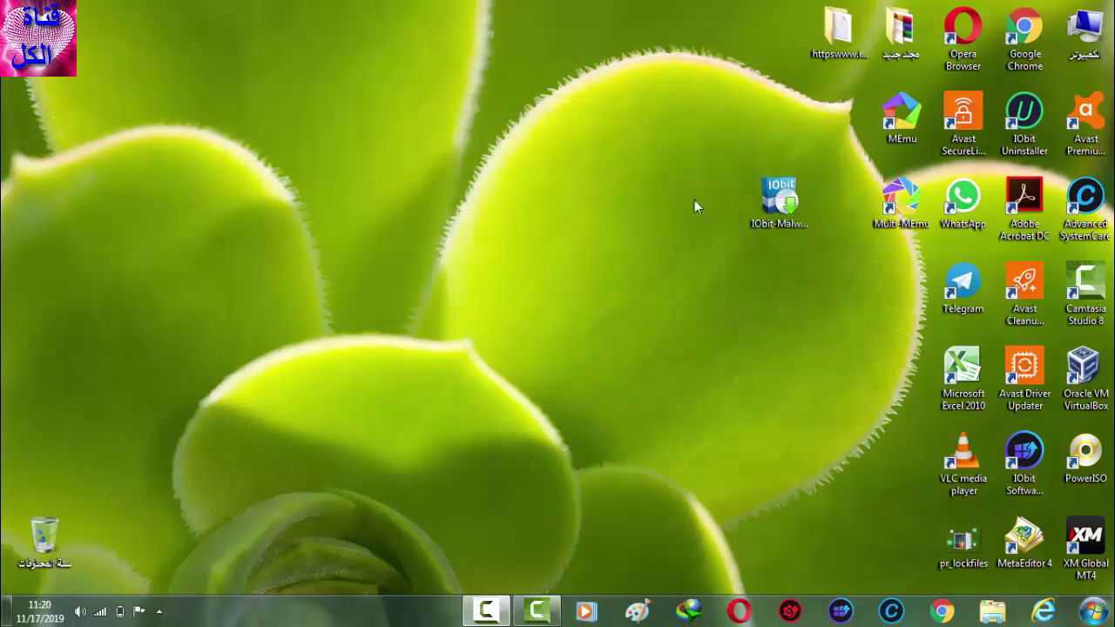
pyautogui.moveTo(801, 206); pyautogui.dragTo(638, 103)
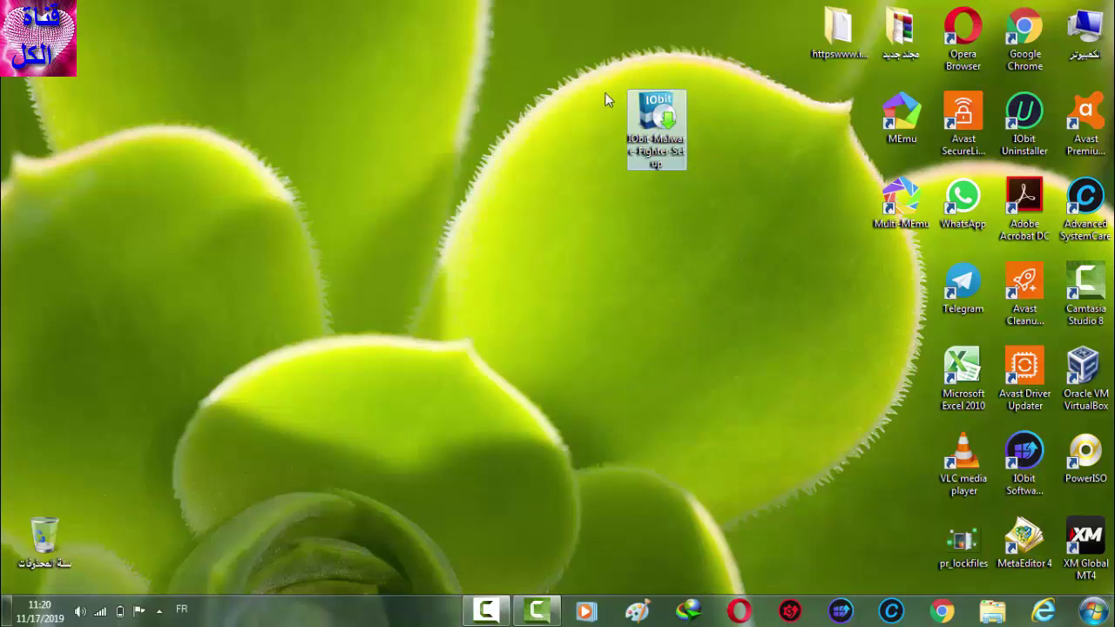
# Step: Run the IObit Malware Fighter installer in Arabic, agree to the optional Smart Defrag offer and start the installation
pyautogui.click(480, 205)
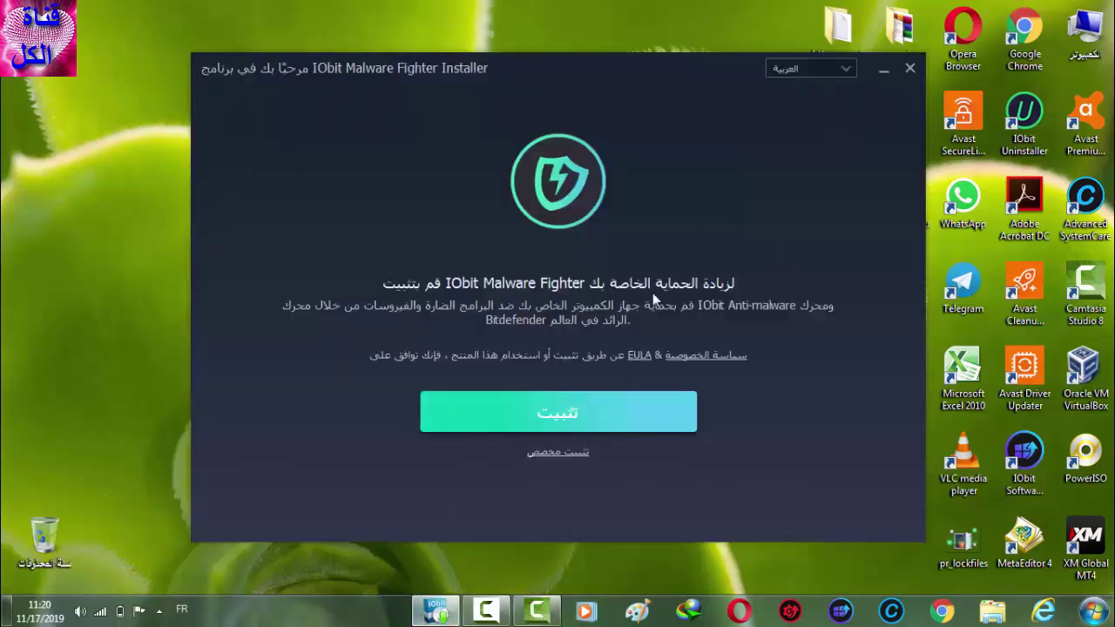
pyautogui.click(845, 70)
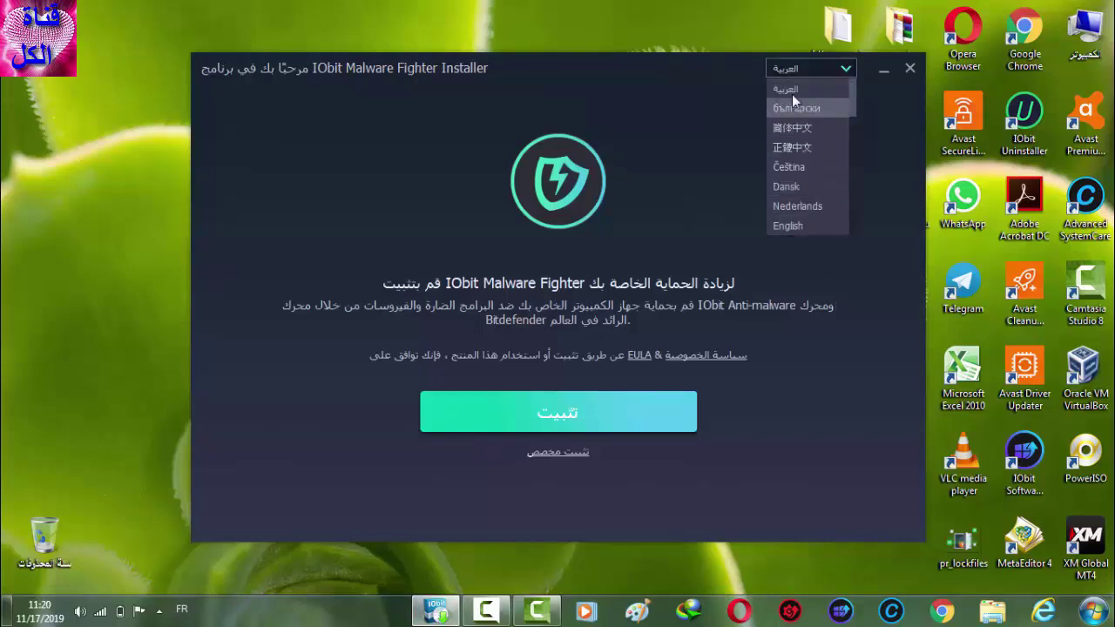
pyautogui.click(842, 67)
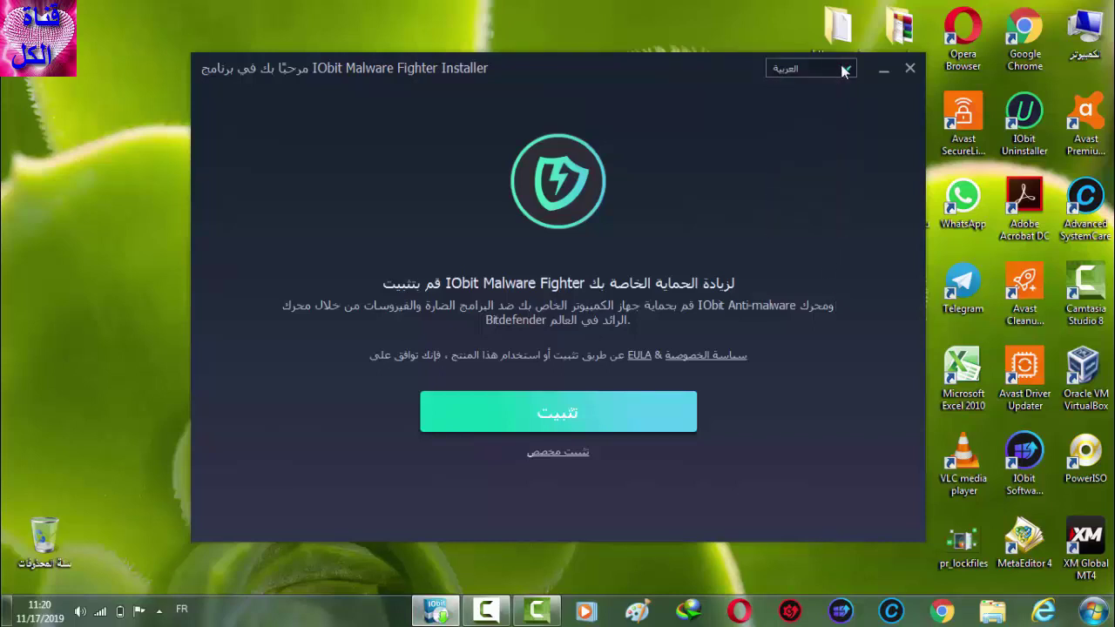
pyautogui.click(550, 417)
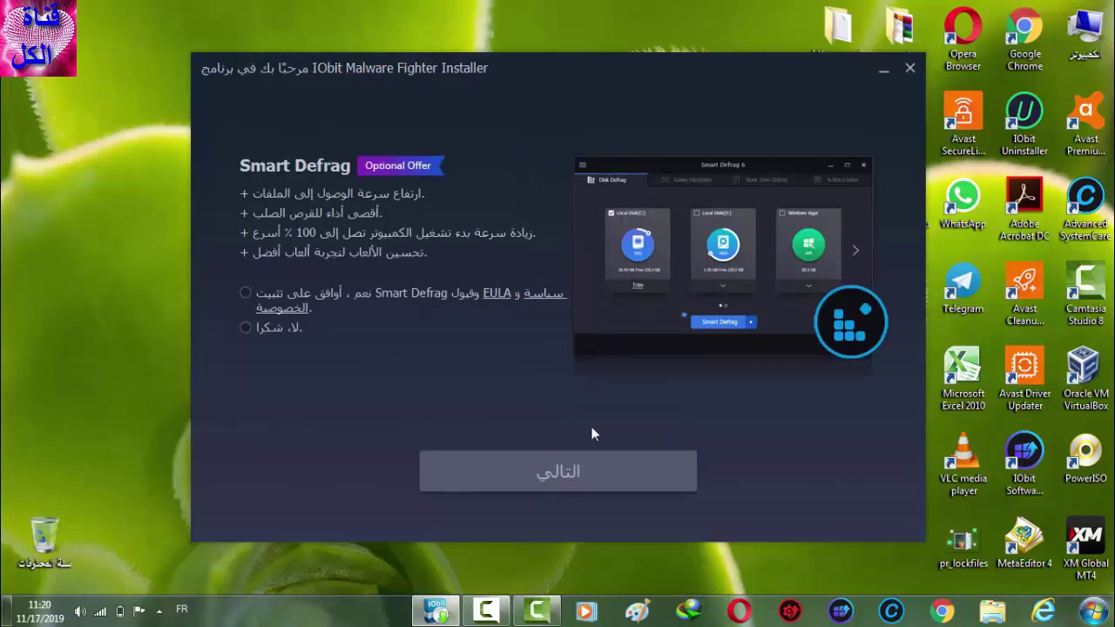
pyautogui.click(247, 294)
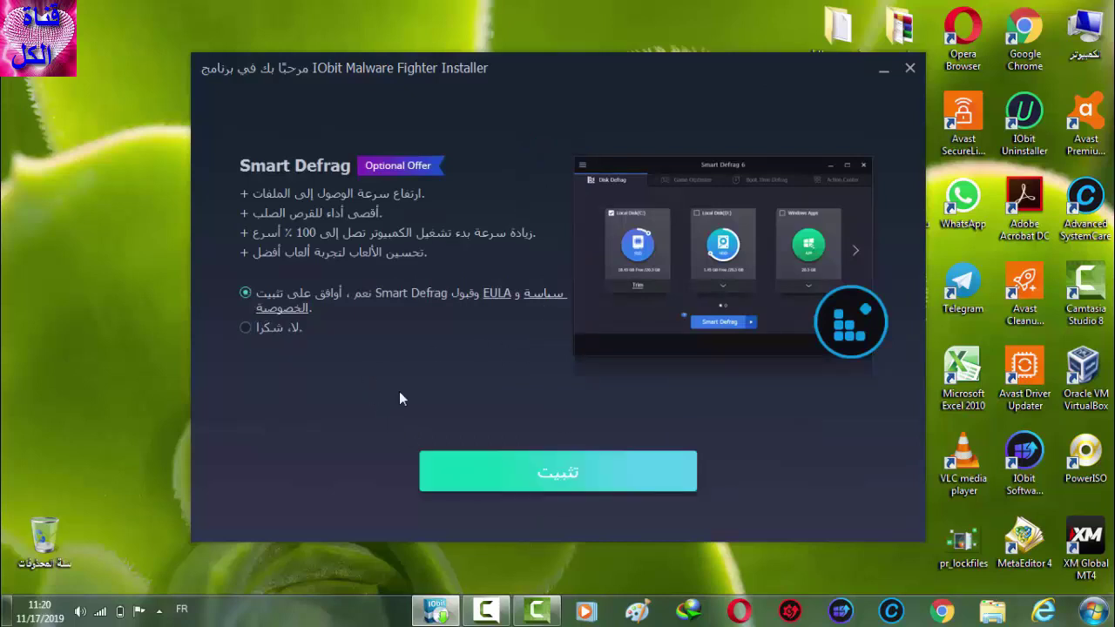
pyautogui.click(553, 478)
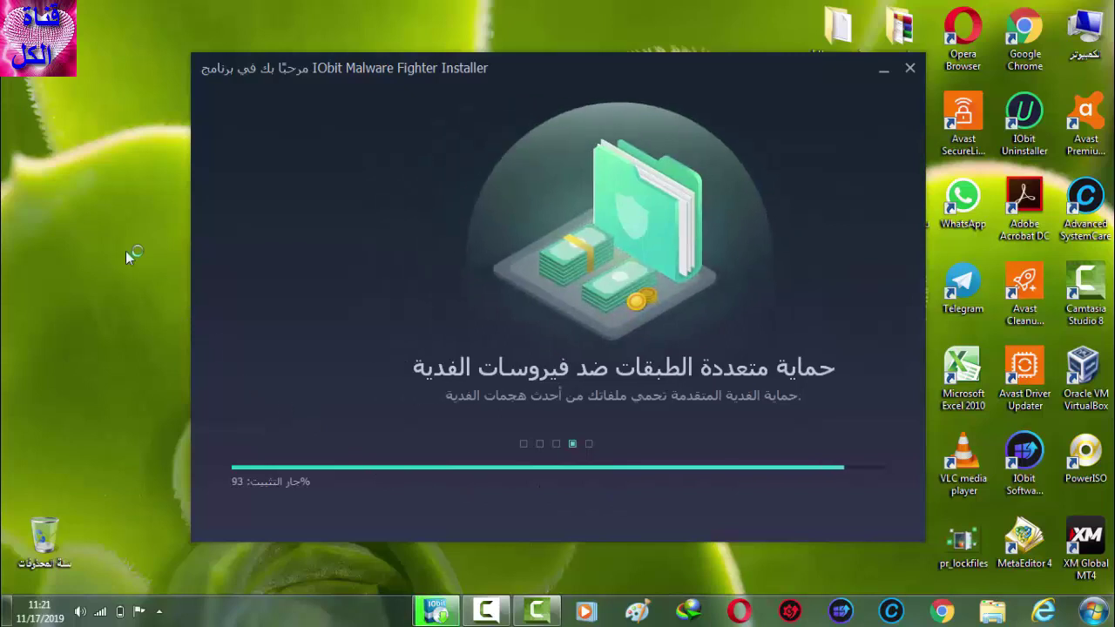
pyautogui.rightClick(90, 198)
pyautogui.click(120, 250)
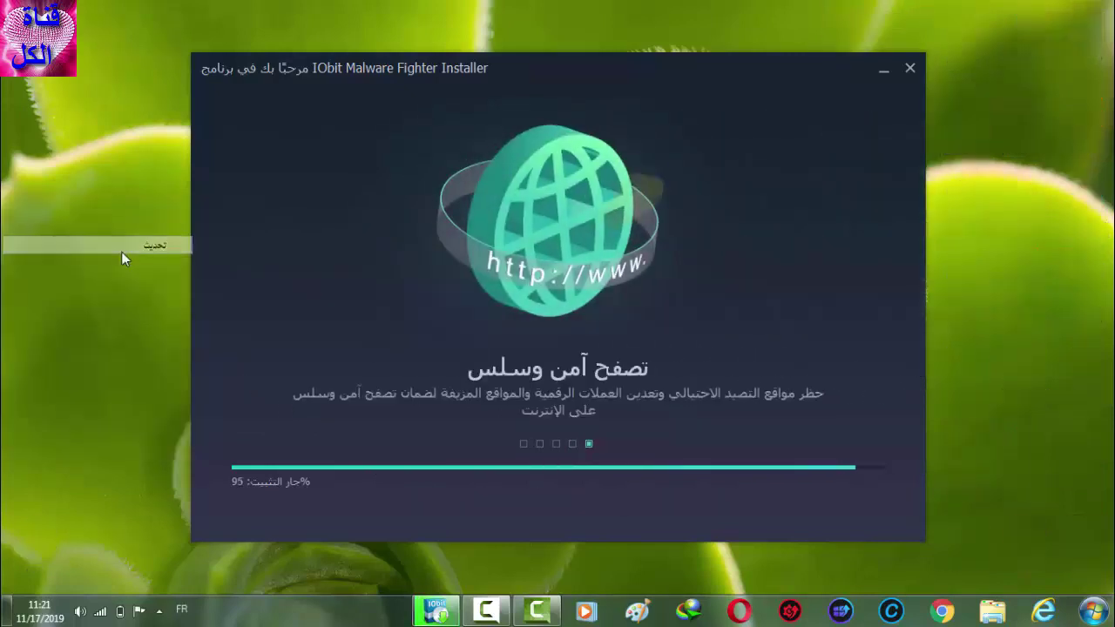
pyautogui.rightClick(107, 193)
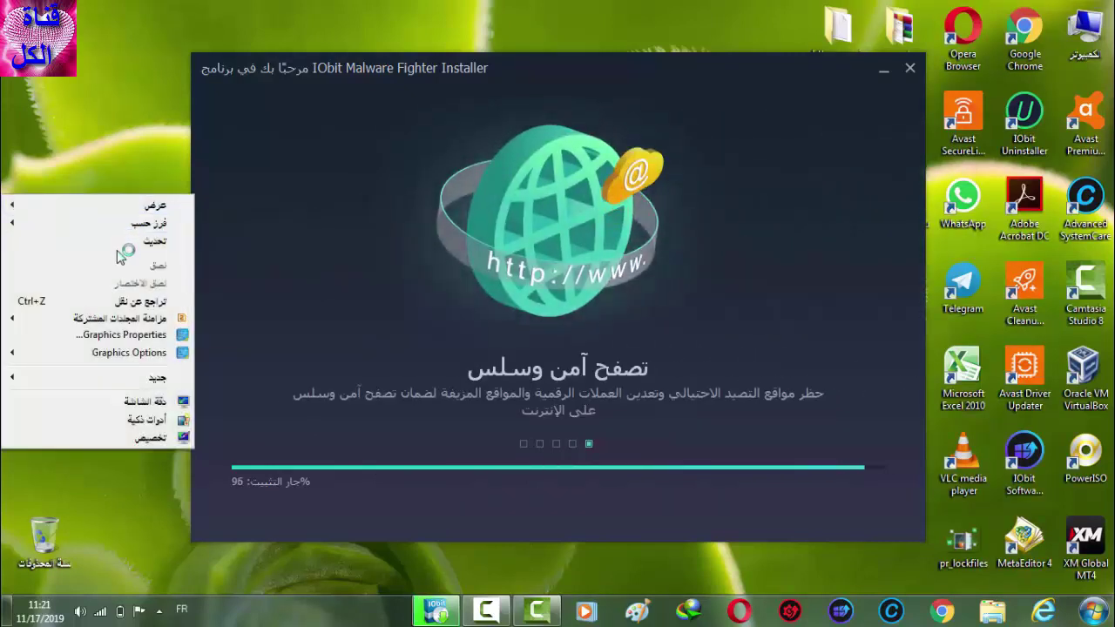
pyautogui.click(126, 240)
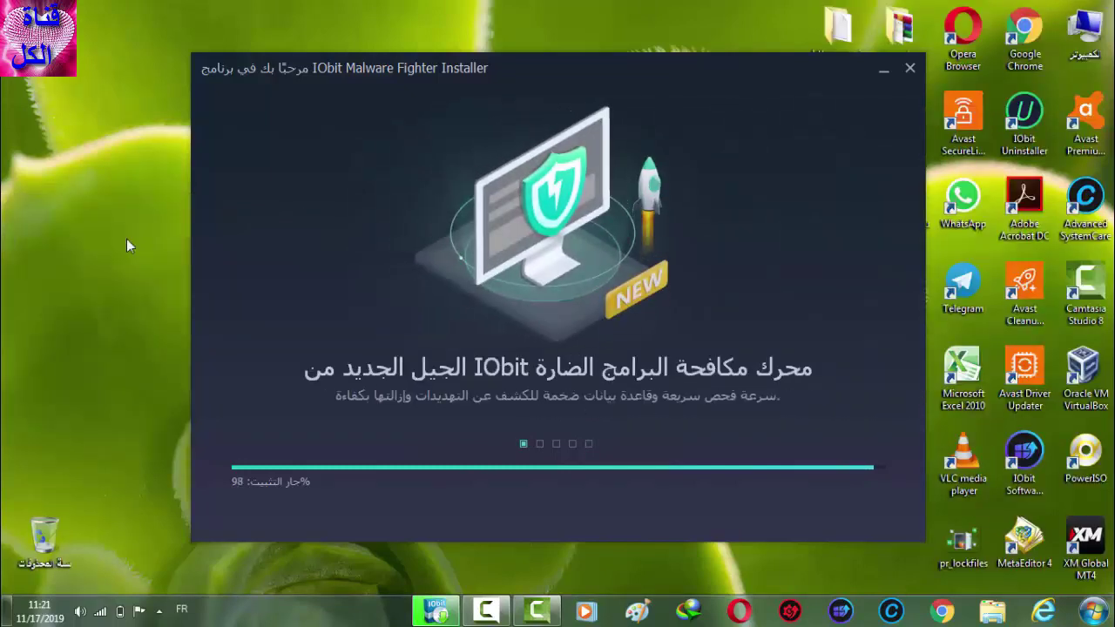
pyautogui.rightClick(106, 161)
pyautogui.moveTo(102, 195)
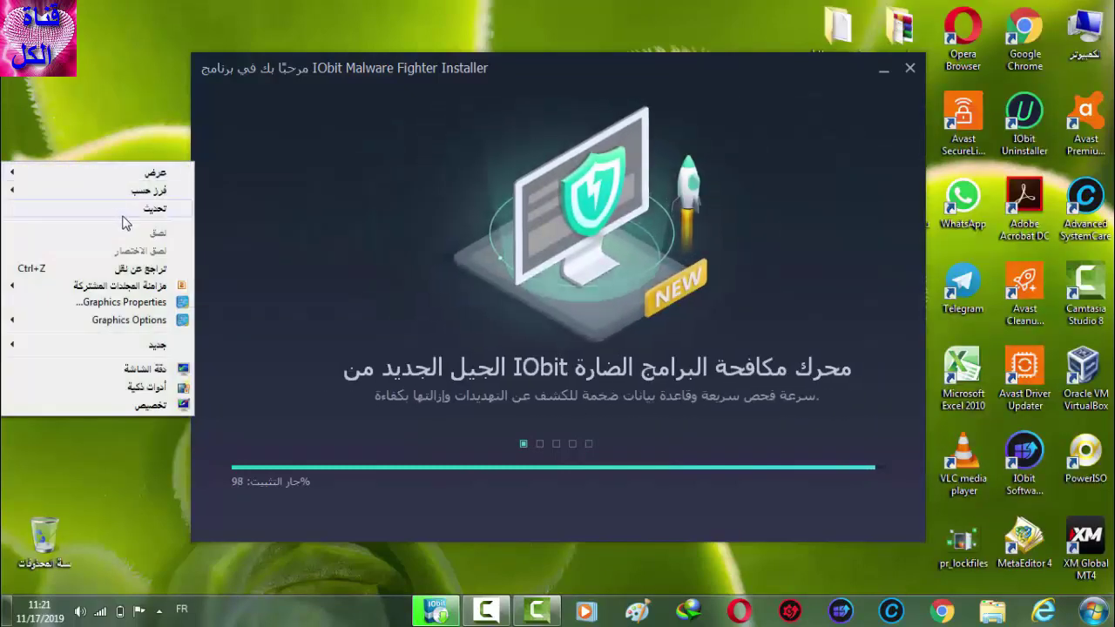
pyautogui.rightClick(77, 156)
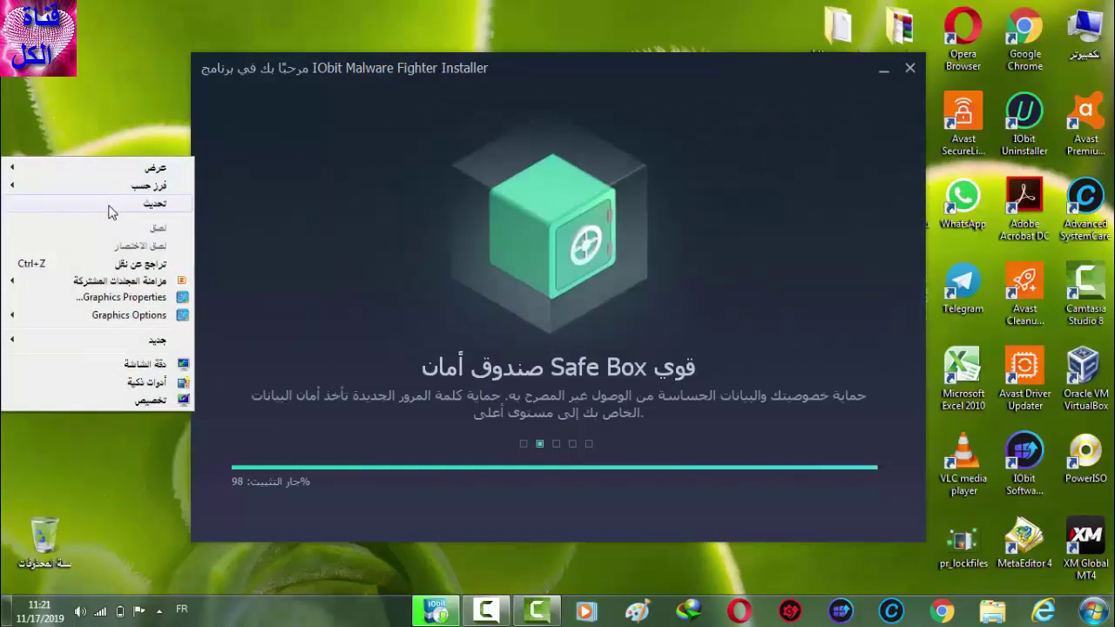
pyautogui.rightClick(77, 134)
pyautogui.click(110, 186)
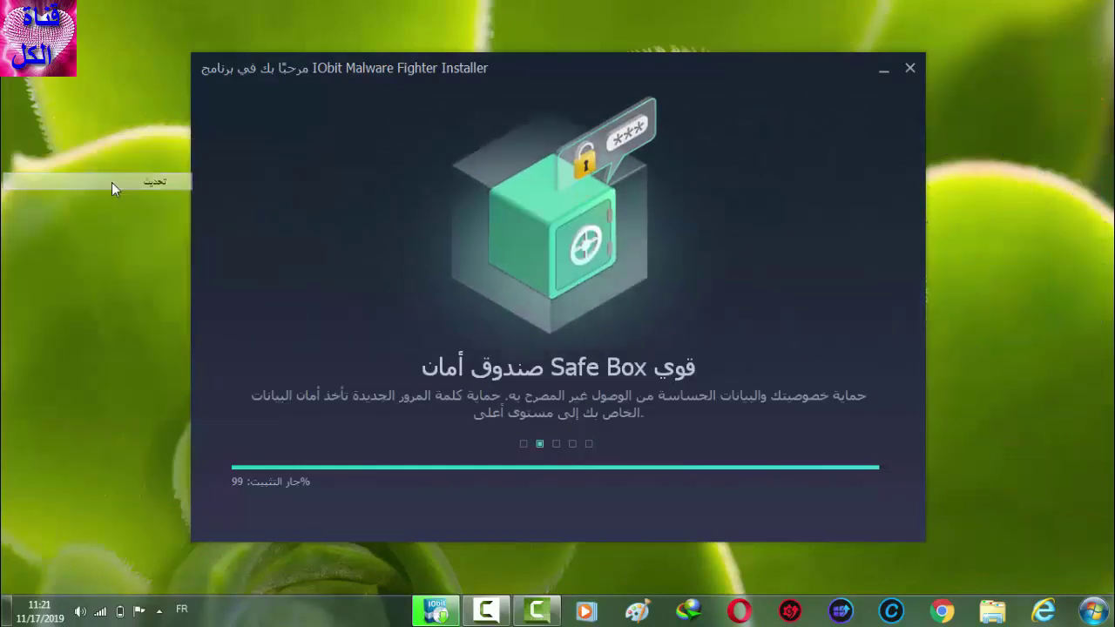
pyautogui.rightClick(76, 128)
pyautogui.click(109, 177)
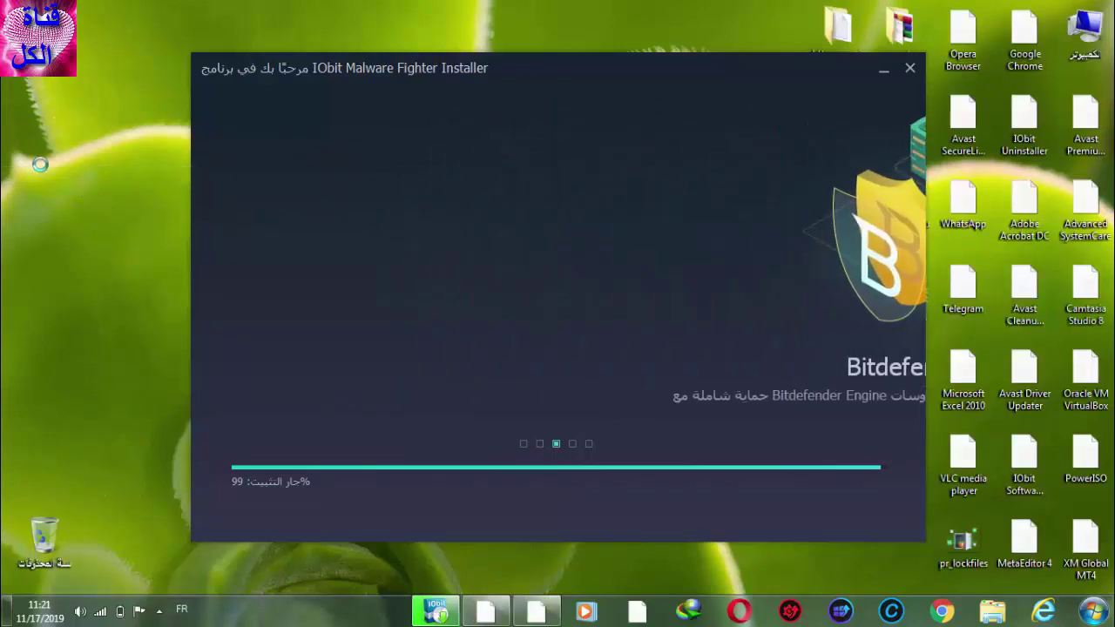
pyautogui.rightClick(109, 132)
pyautogui.click(154, 180)
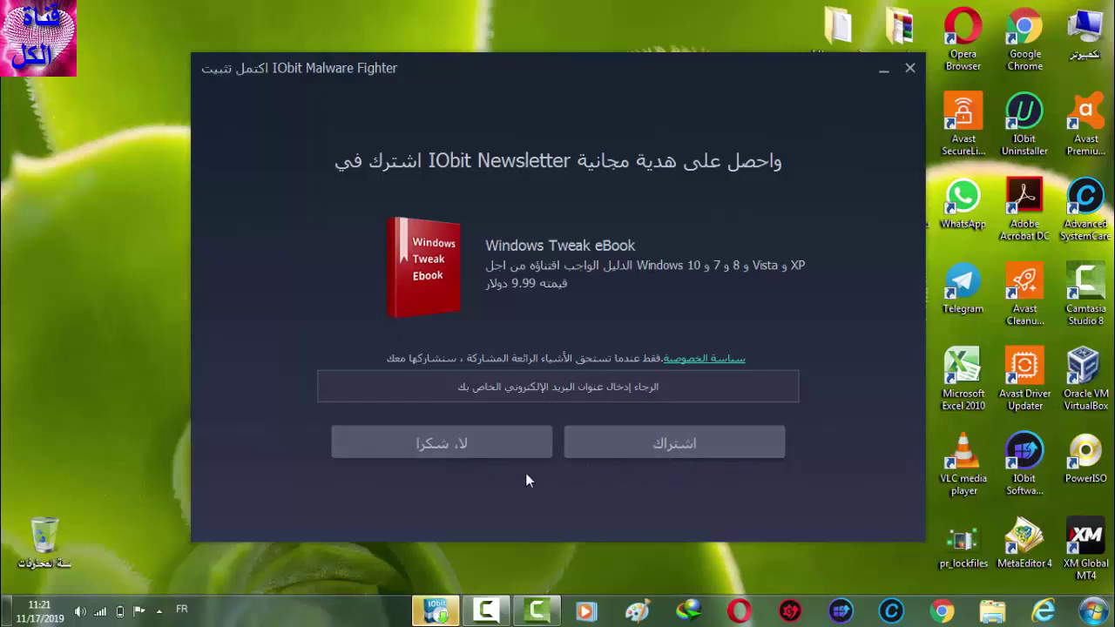
# Step: Decline the newsletter subscription and launch IObit Malware Fighter from the completed installer
pyautogui.click(453, 439)
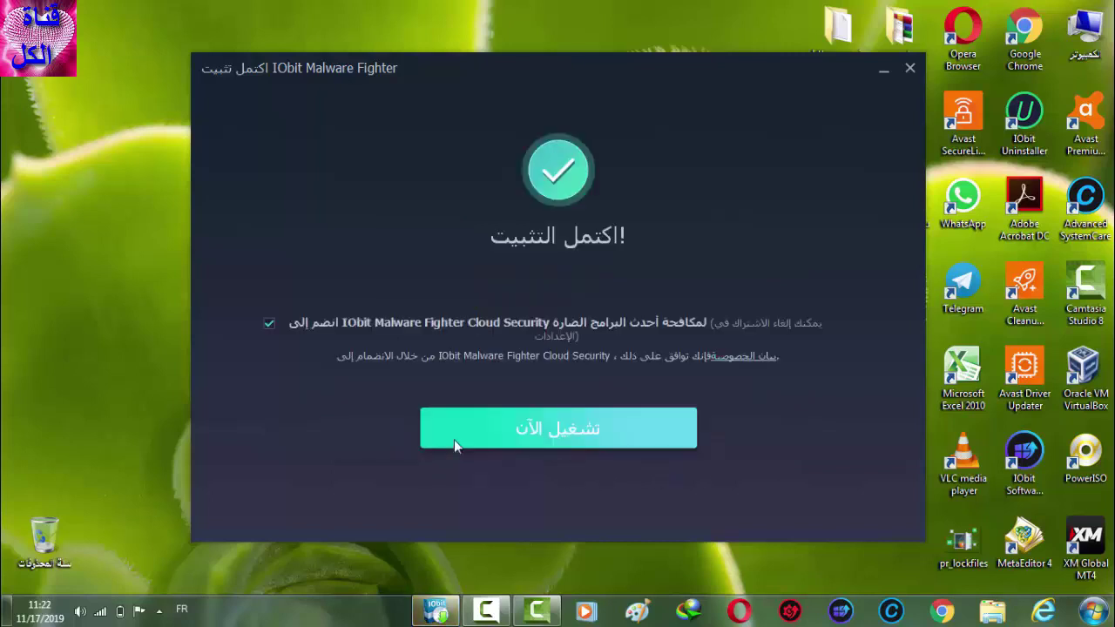
pyautogui.click(554, 427)
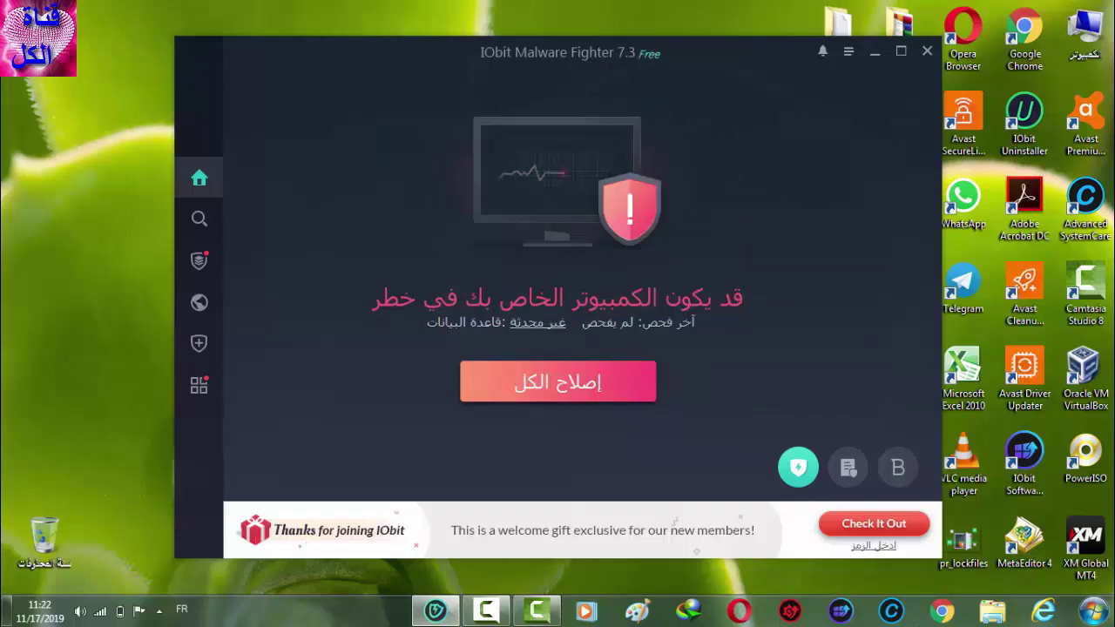
# Step: Bring up the licence code entry dialog and open the IObit Malware Fighter 7 PRO text file from the desktop folder beside it
pyautogui.click(874, 547)
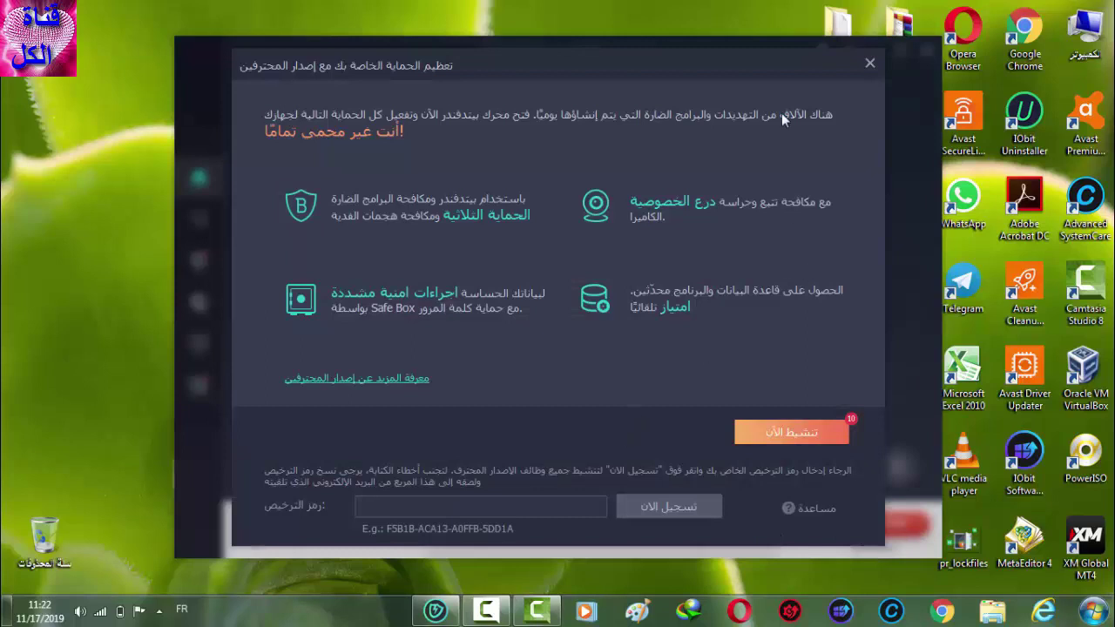
pyautogui.doubleClick(840, 21)
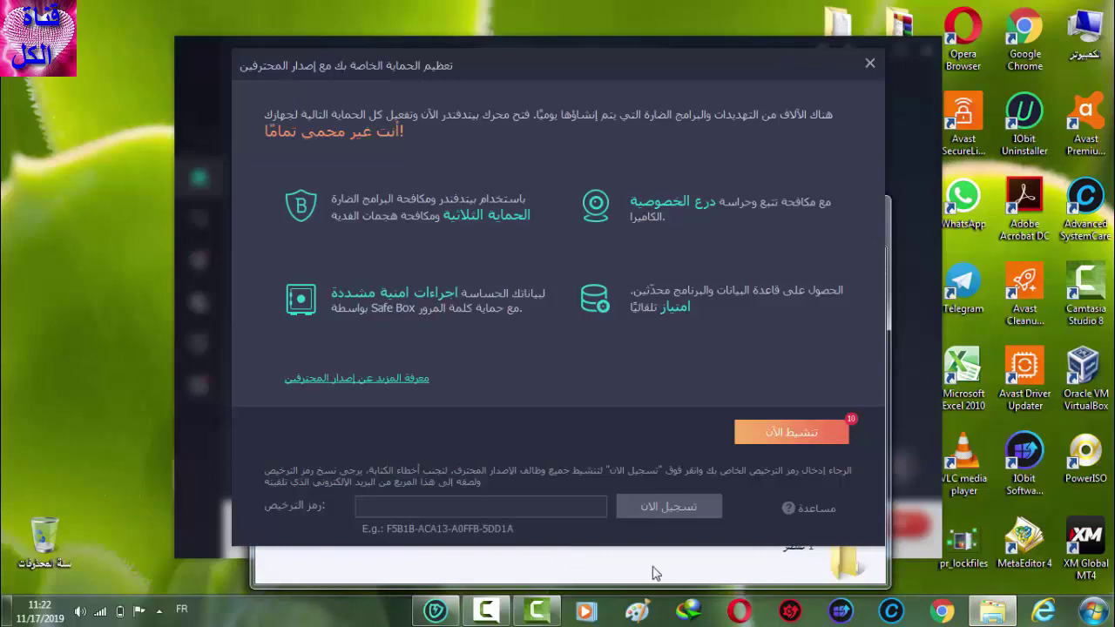
pyautogui.moveTo(672, 64); pyautogui.dragTo(484, 59)
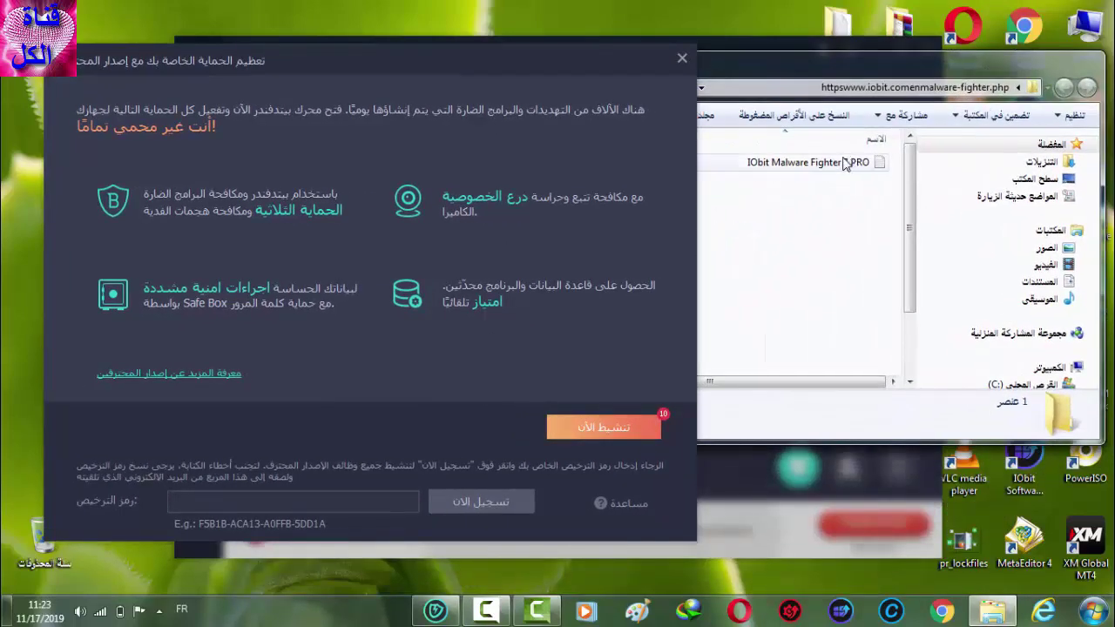
pyautogui.click(843, 164)
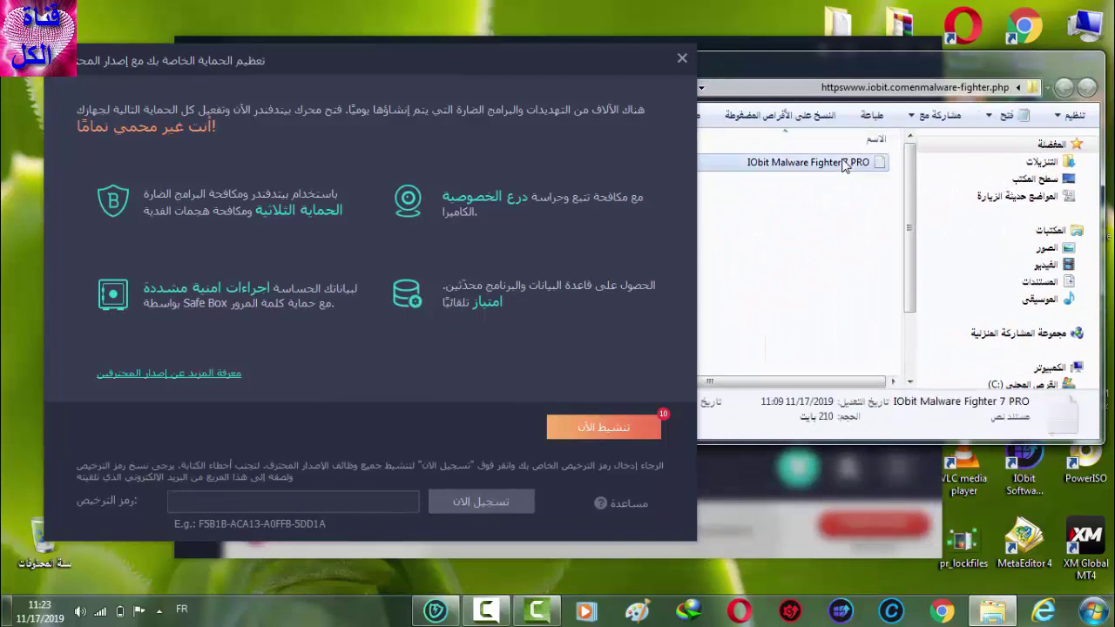
pyautogui.doubleClick(843, 164)
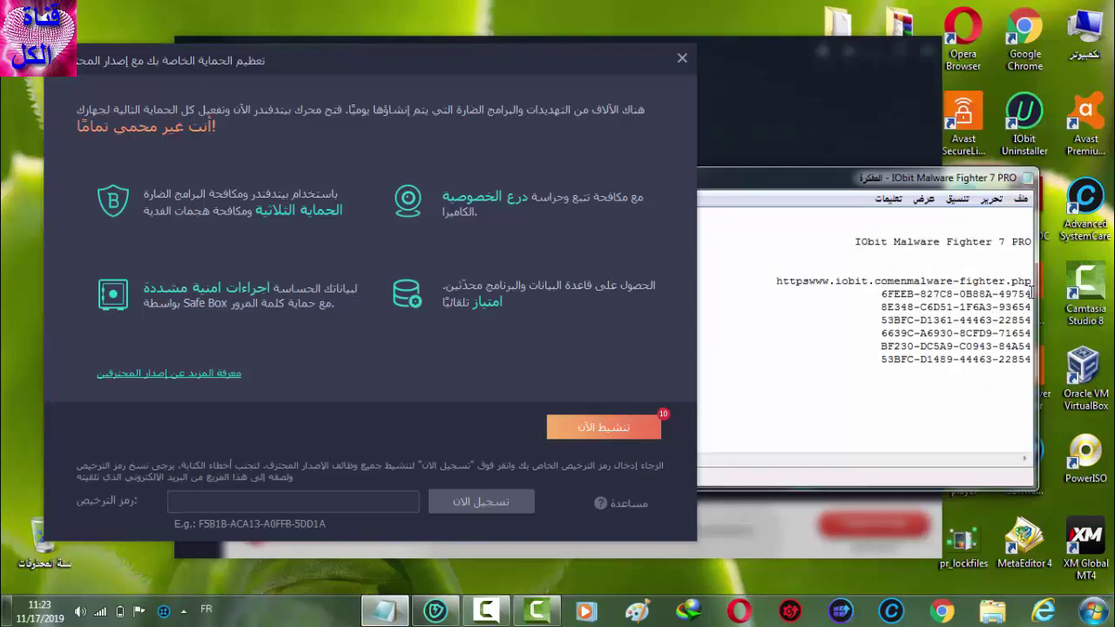
# Step: Copy the first licence key from the text file into the licence code field, register it and close the activation message
pyautogui.moveTo(1031, 294); pyautogui.dragTo(881, 294)
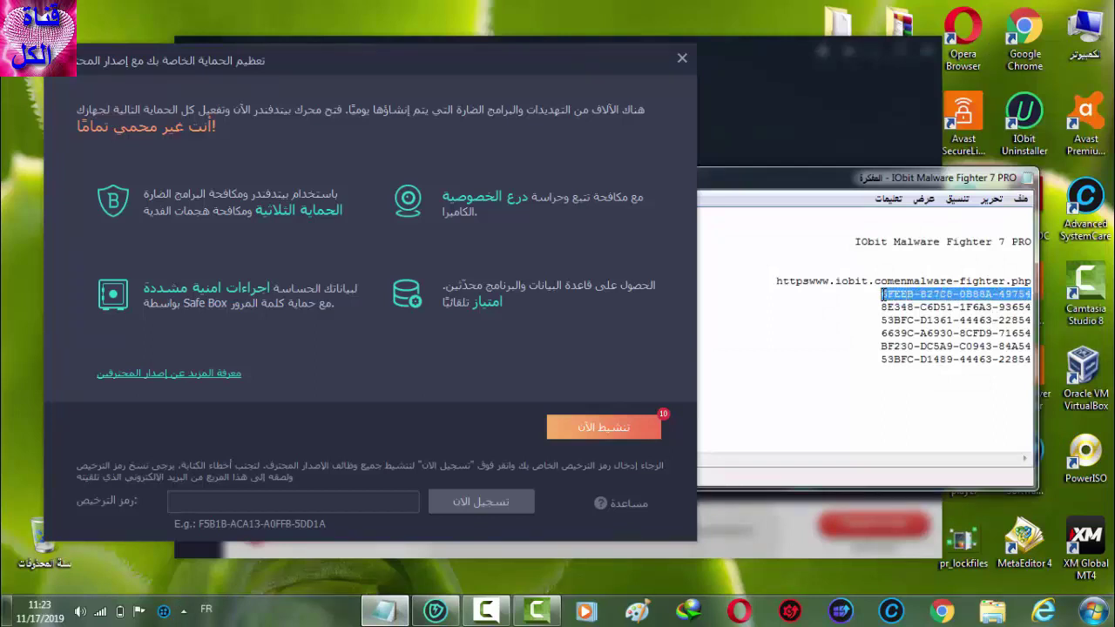
pyautogui.rightClick(881, 294)
pyautogui.click(1050, 349)
pyautogui.rightClick(371, 502)
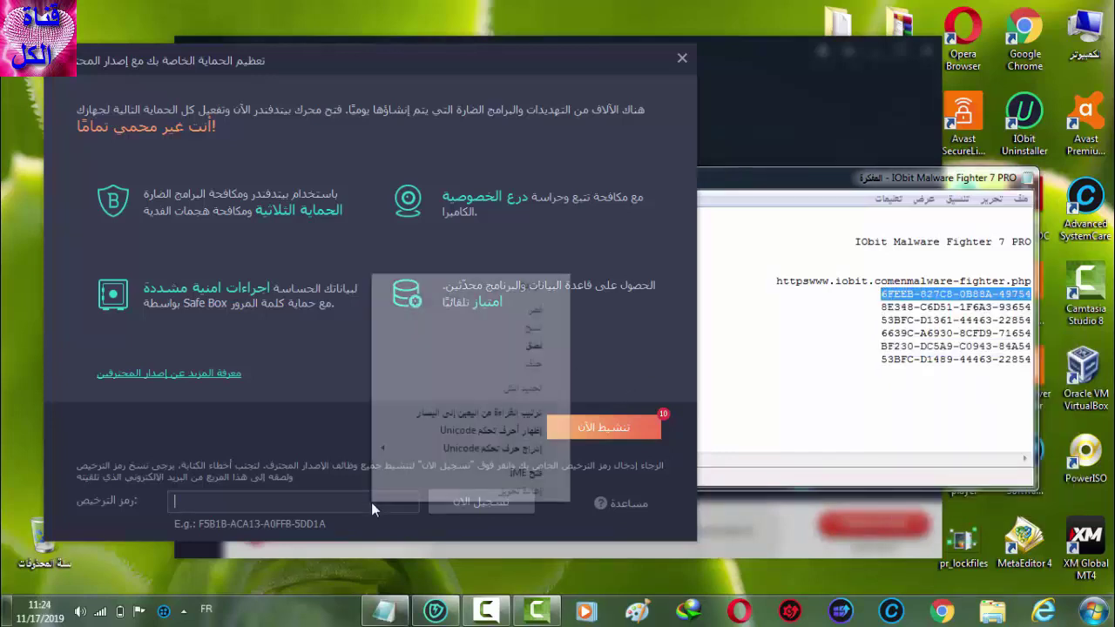
pyautogui.click(531, 346)
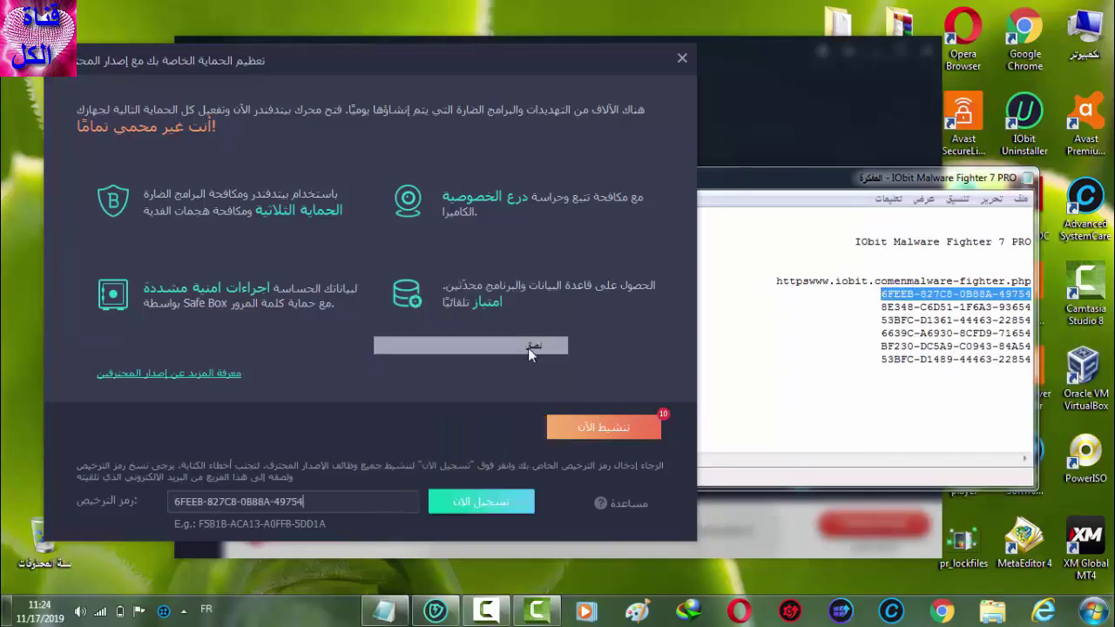
pyautogui.click(480, 505)
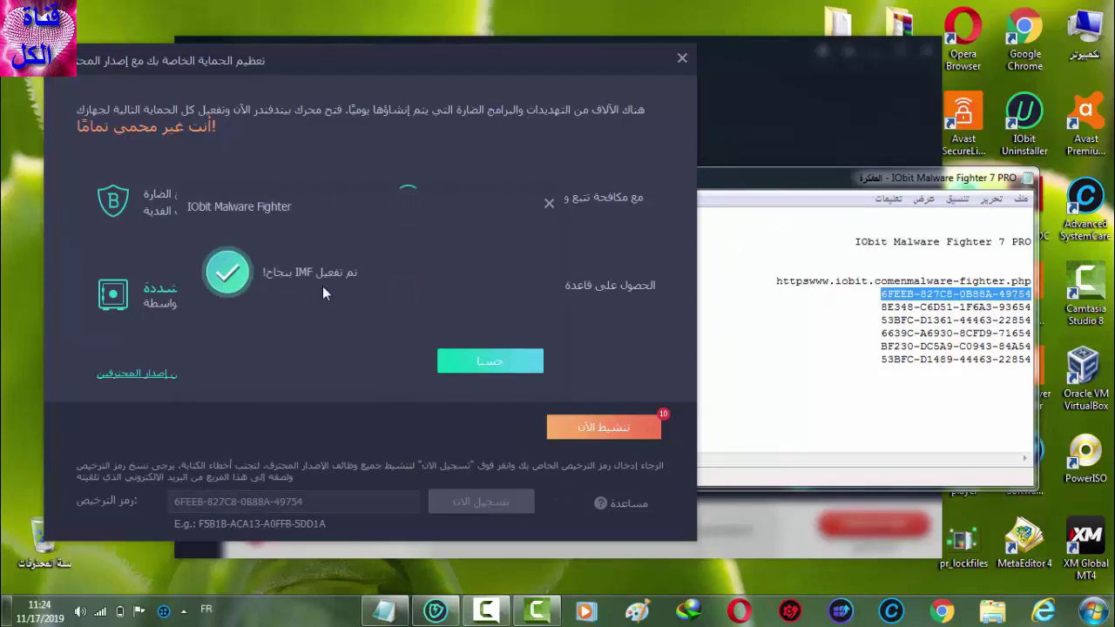
pyautogui.click(479, 359)
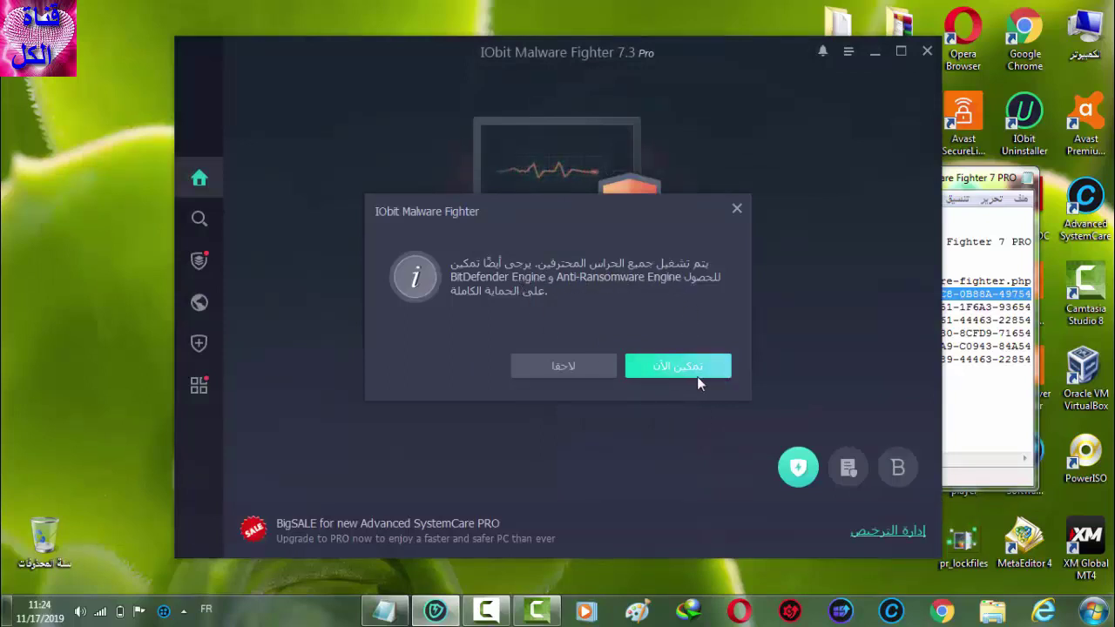
# Step: Enable the BitDefender and Anti-Ransomware engines and close the licence text file without saving it
pyautogui.click(674, 367)
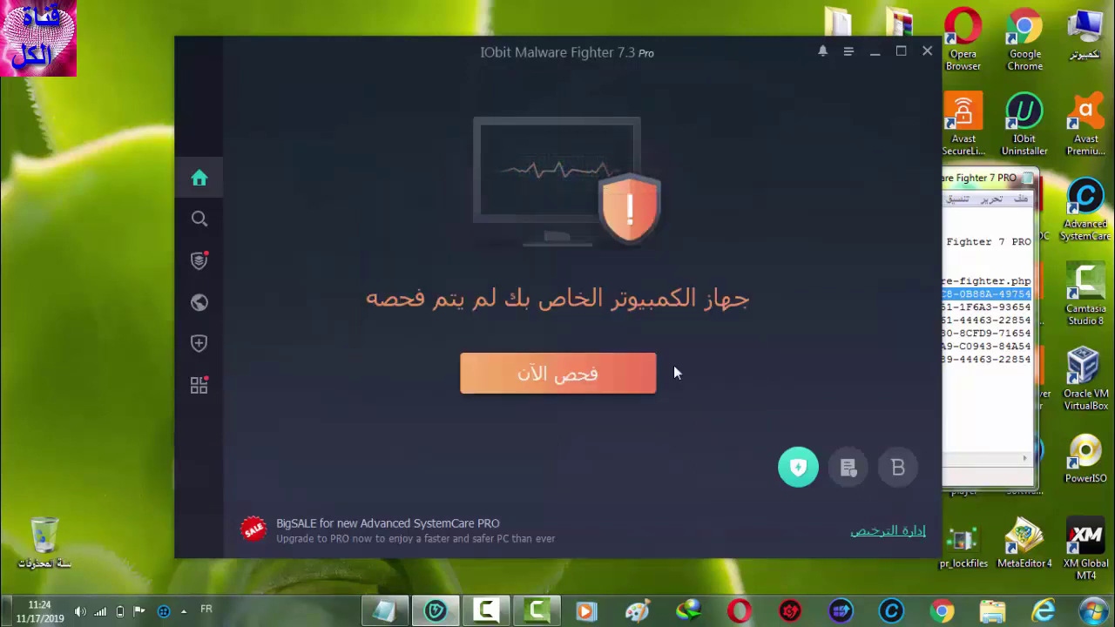
pyautogui.click(980, 179)
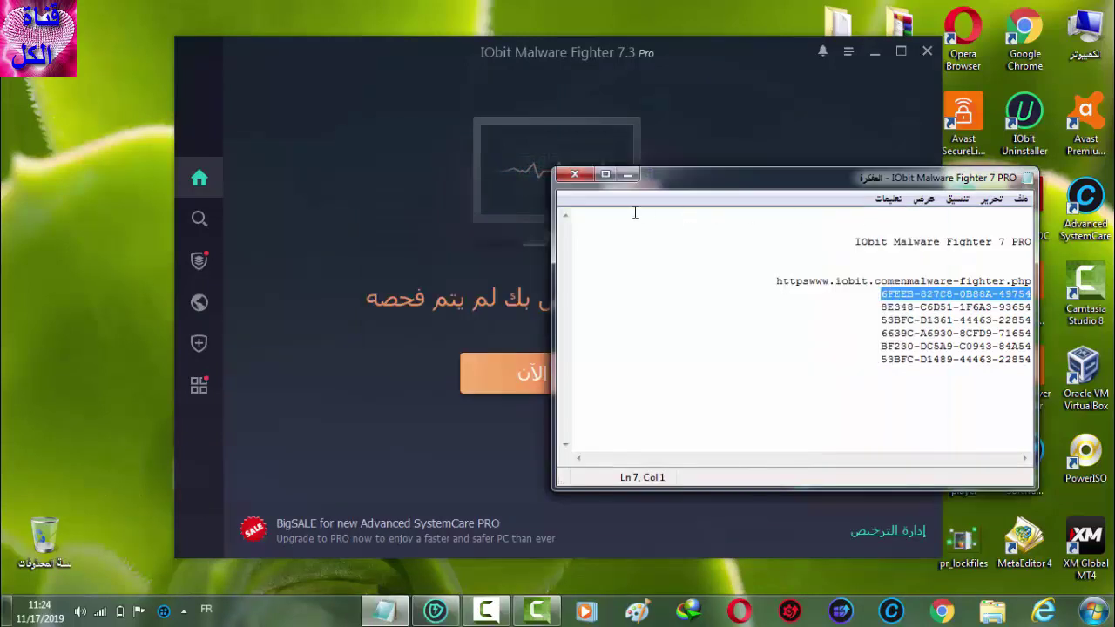
pyautogui.click(568, 178)
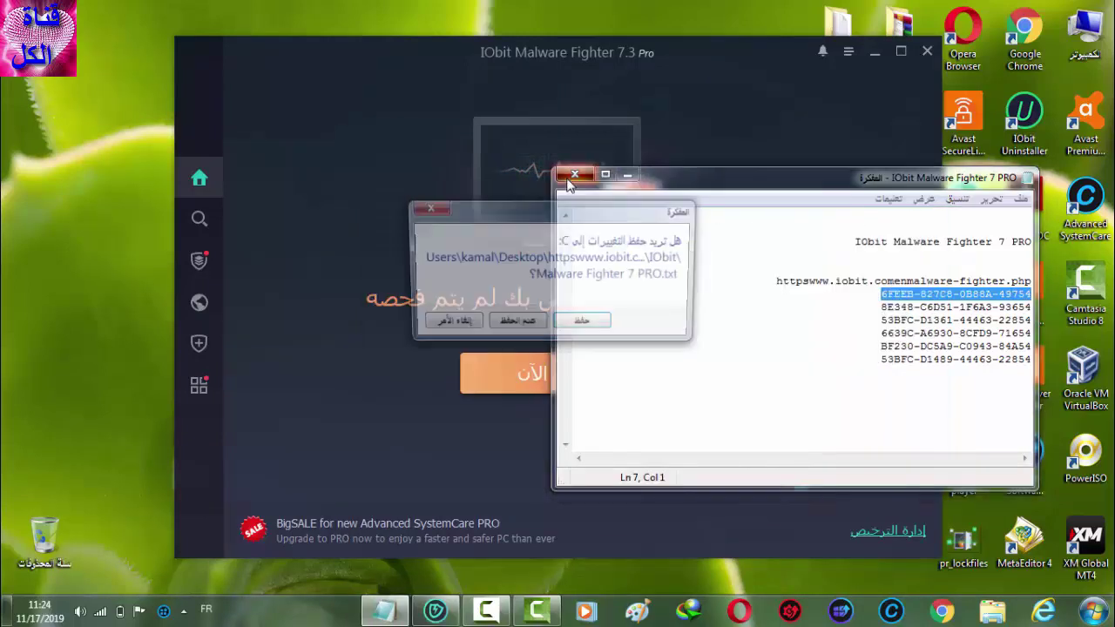
pyautogui.click(535, 324)
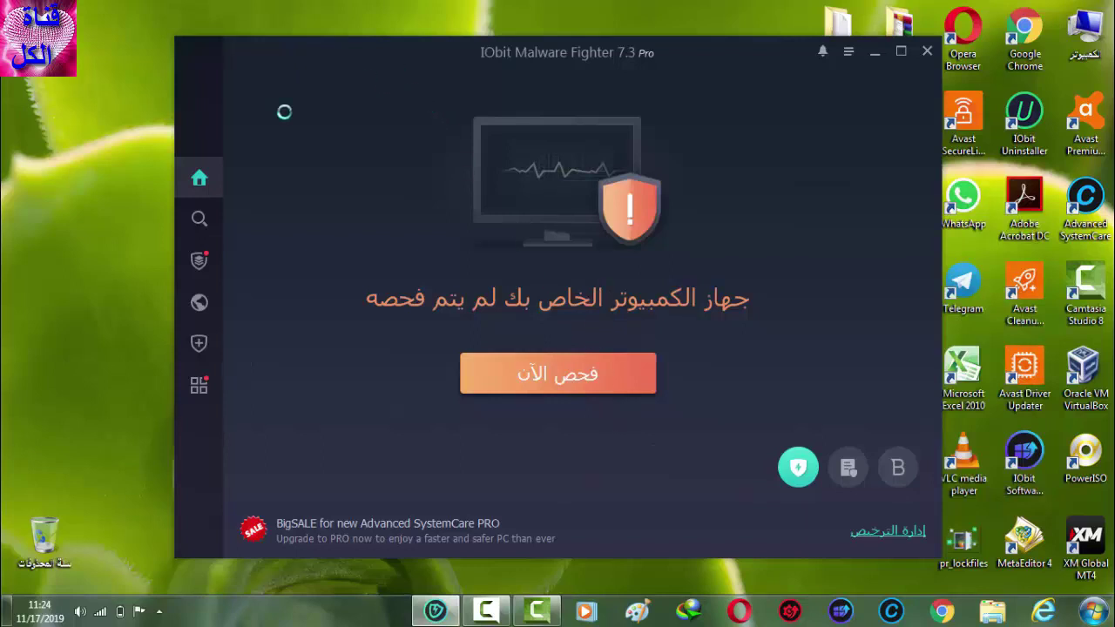
pyautogui.rightClick(69, 123)
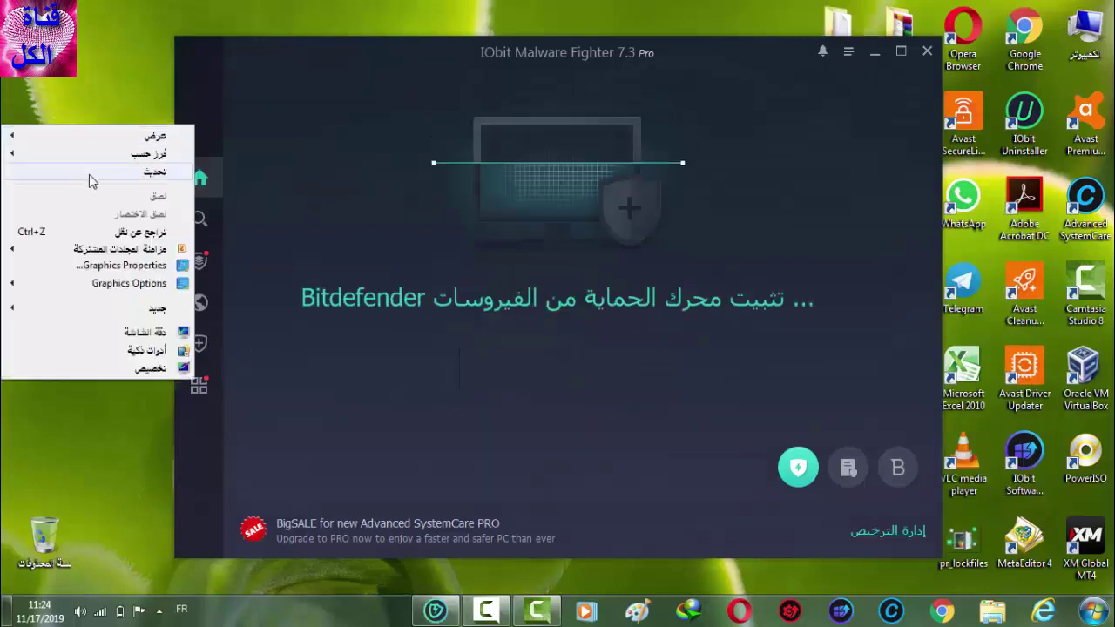
pyautogui.click(331, 290)
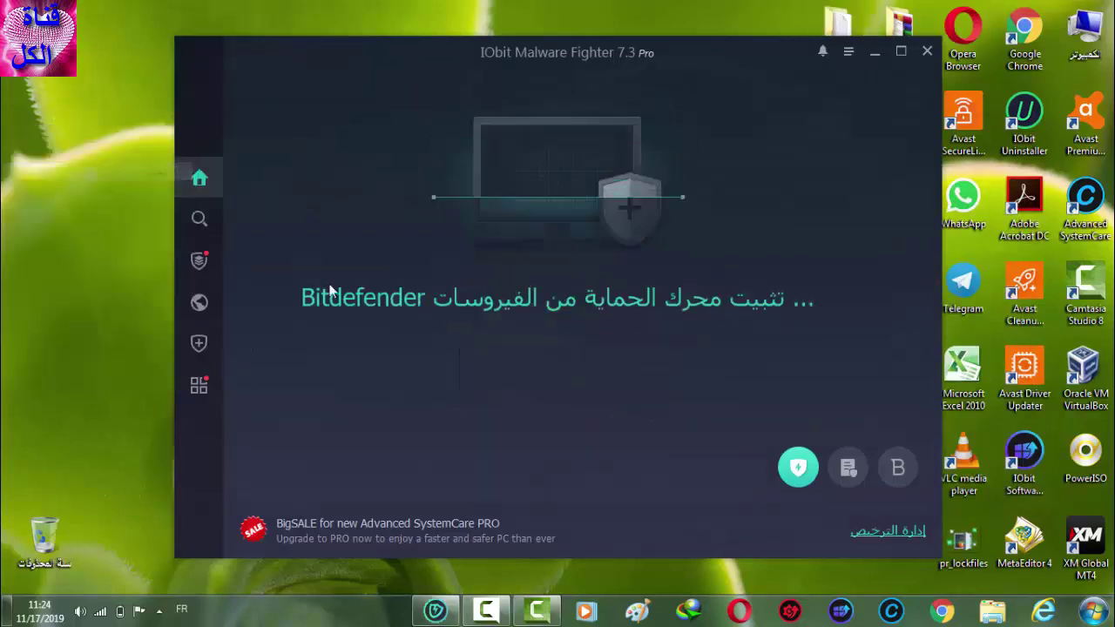
# Step: Start a Smart Scan of the critical system areas
pyautogui.click(202, 220)
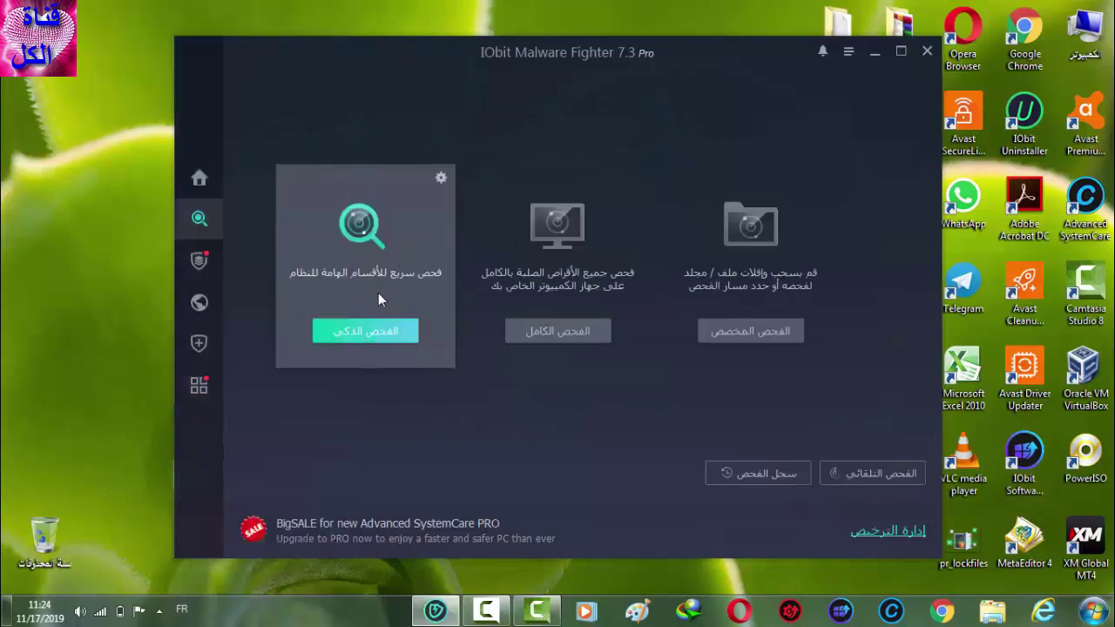
pyautogui.click(380, 339)
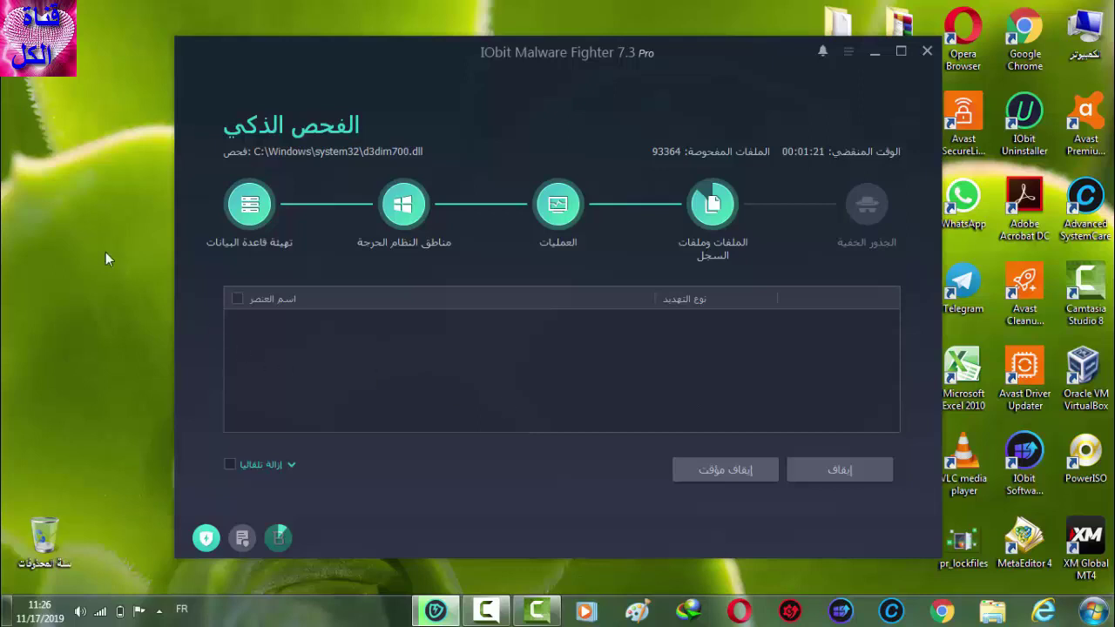
pyautogui.rightClick(68, 191)
pyautogui.click(69, 247)
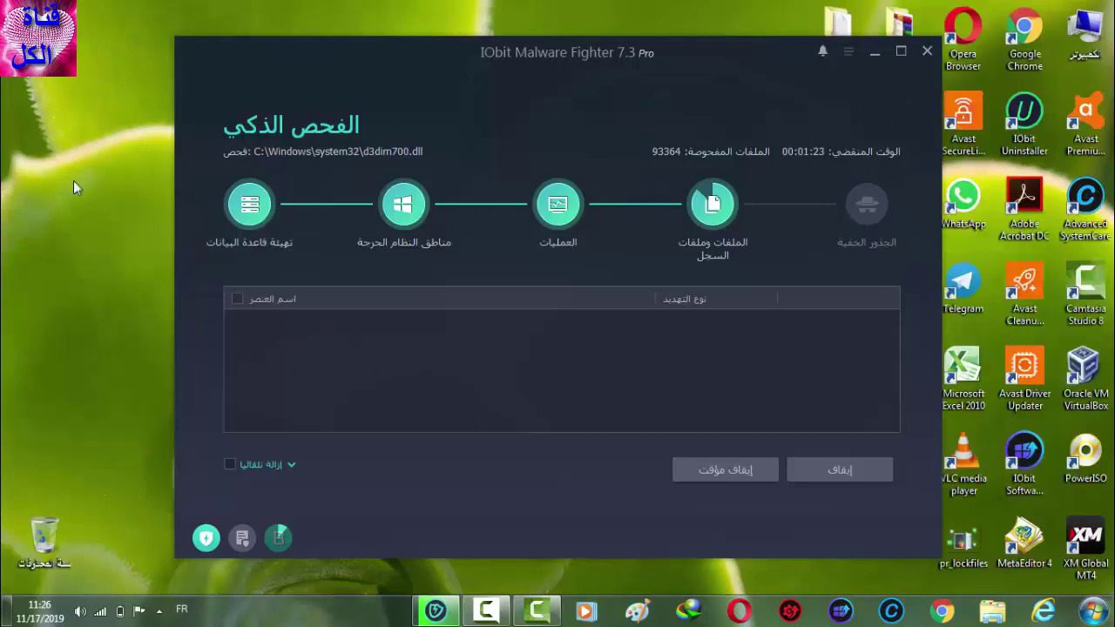
pyautogui.rightClick(62, 149)
pyautogui.click(66, 200)
pyautogui.rightClick(52, 135)
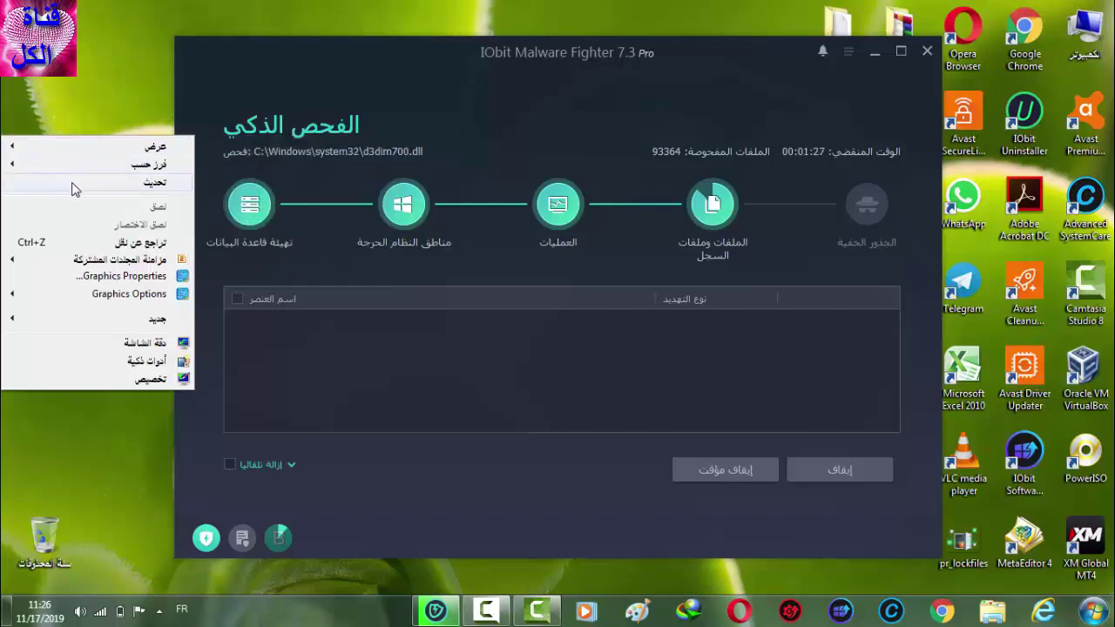
pyautogui.click(75, 190)
pyautogui.rightClick(48, 126)
pyautogui.click(74, 175)
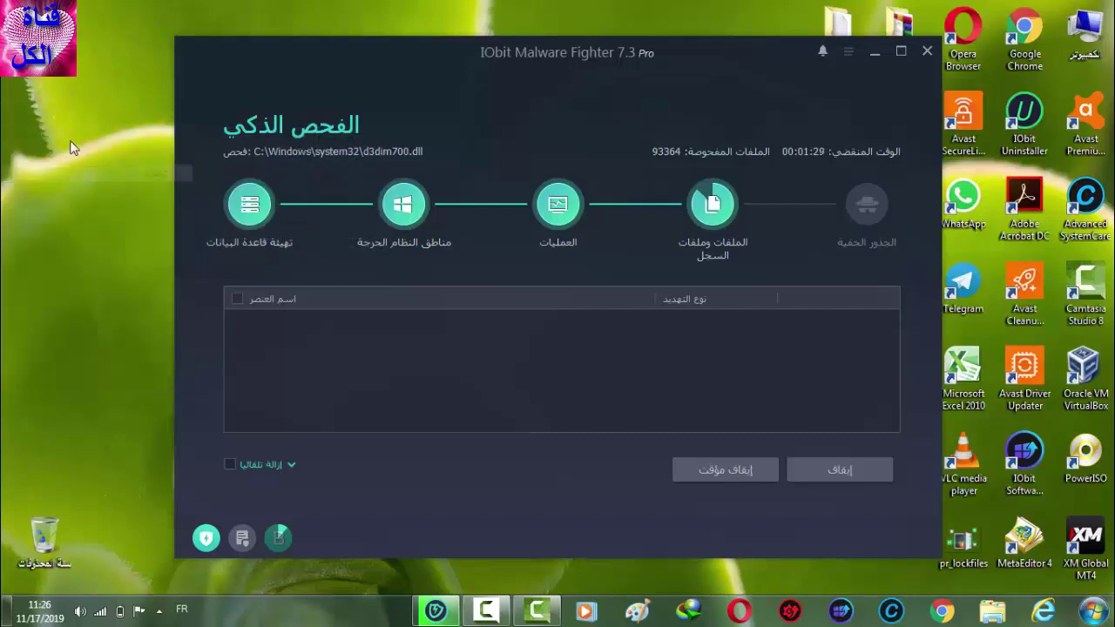
pyautogui.rightClick(70, 141)
pyautogui.click(78, 170)
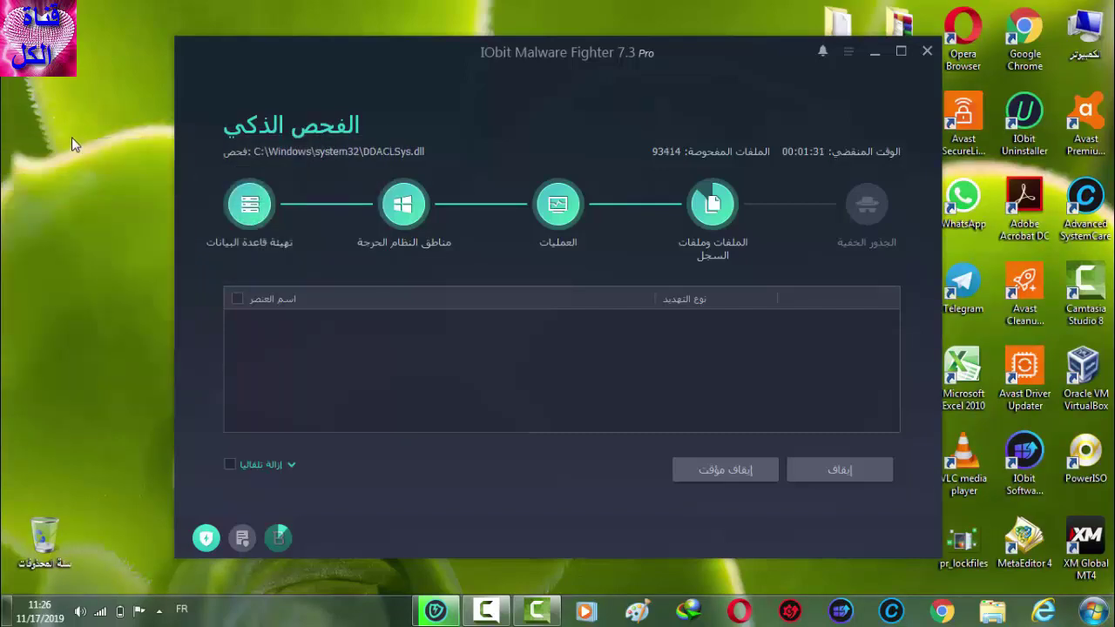
pyautogui.rightClick(72, 137)
pyautogui.click(79, 183)
pyautogui.rightClick(54, 146)
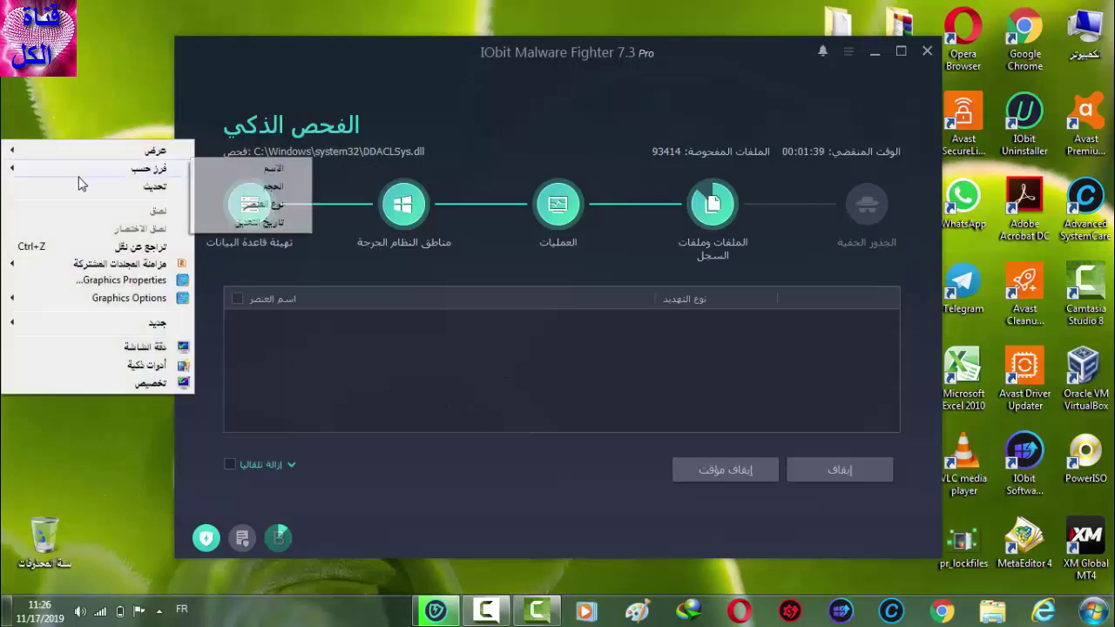